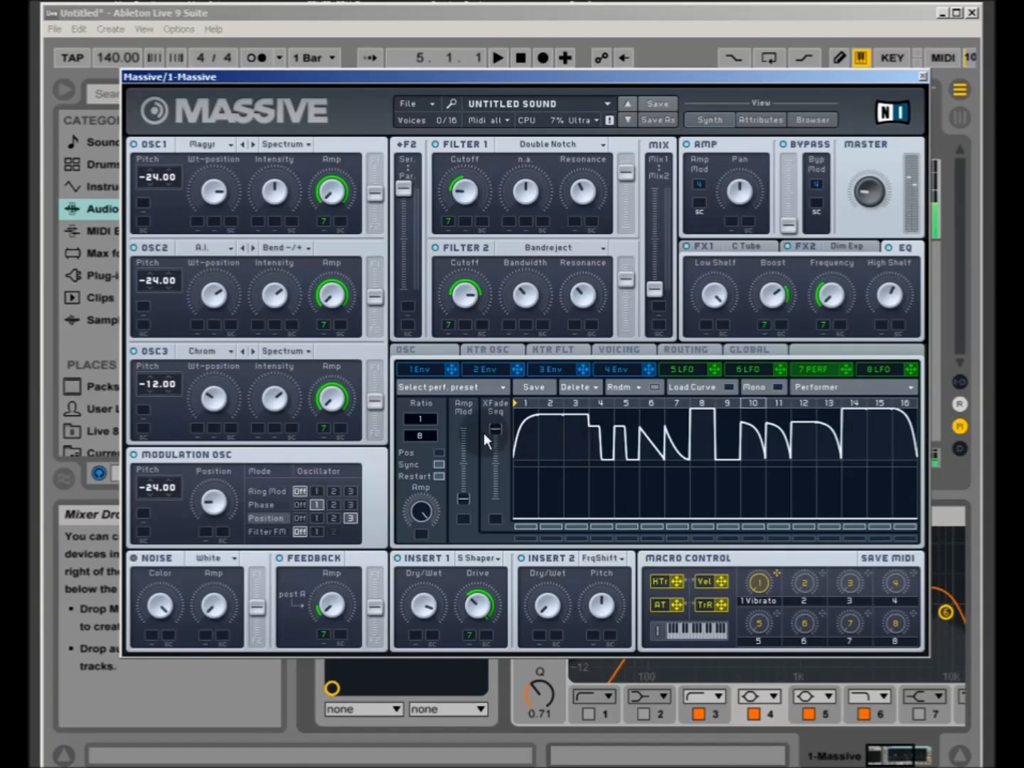
Step: Set the Performer ratio to 1/12 and show the FX1 classic tube settings
{"action": "left_click_drag", "start_coordinate": [425, 433], "coordinate": [430, 435]}
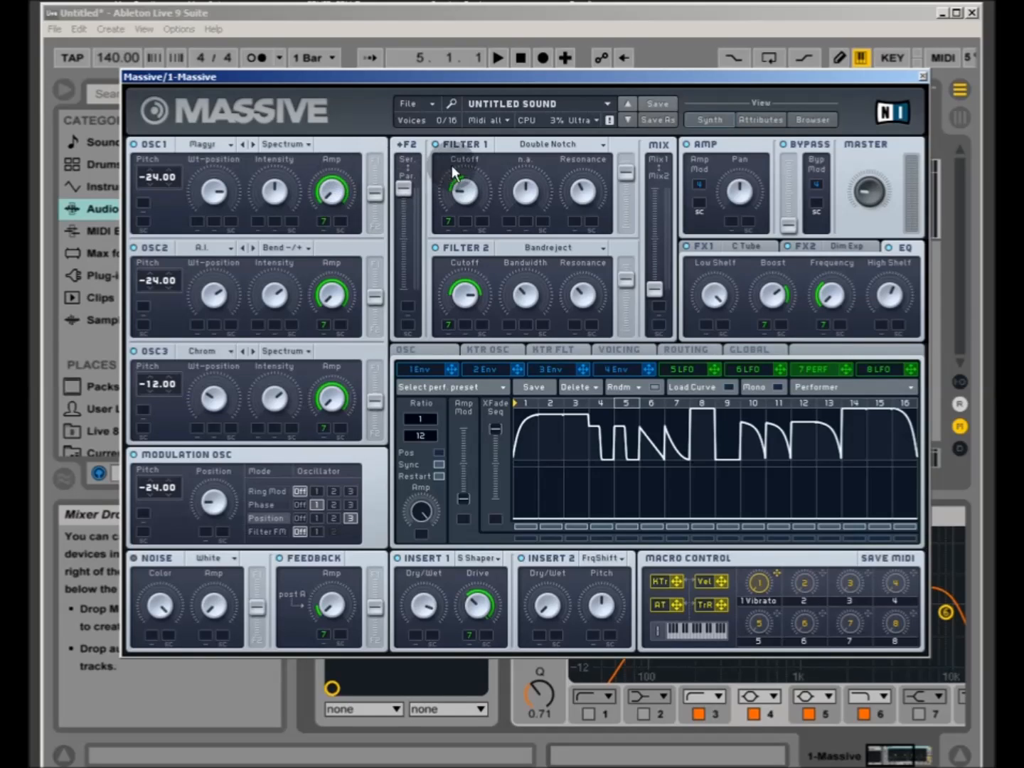
{"action": "left_click", "coordinate": [858, 246]}
{"action": "left_click", "coordinate": [717, 247]}
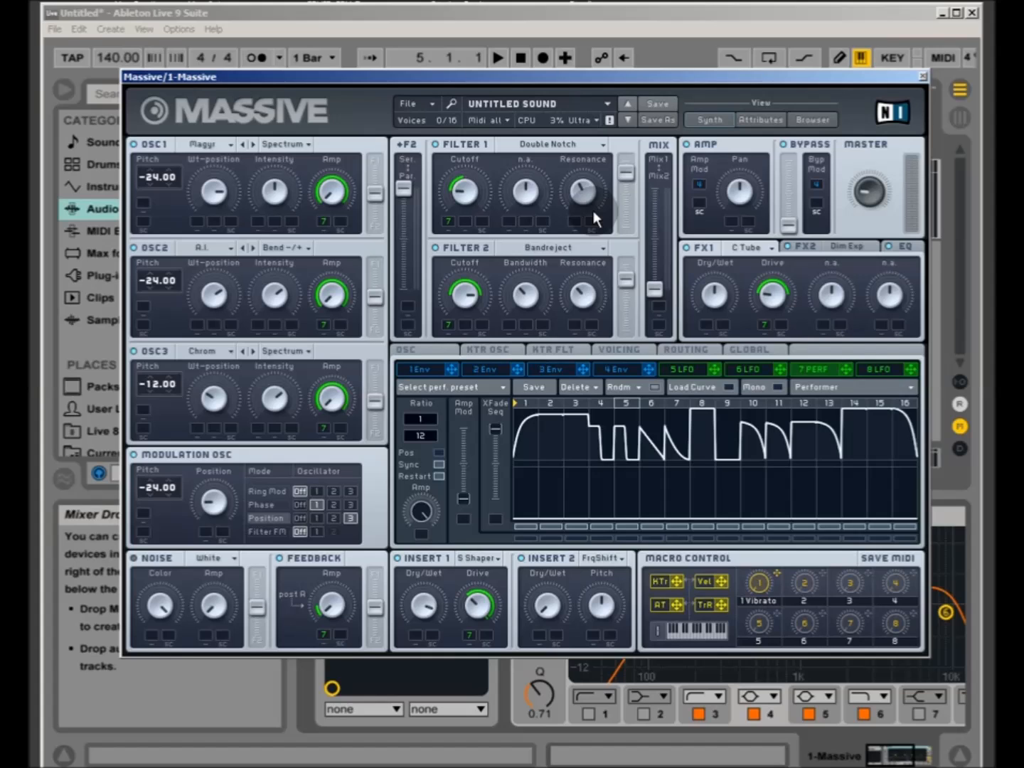
Step: Choose the Magyr wavetable and Spectrum mode for OSC1
{"action": "left_click", "coordinate": [218, 148]}
{"action": "left_click", "coordinate": [418, 383]}
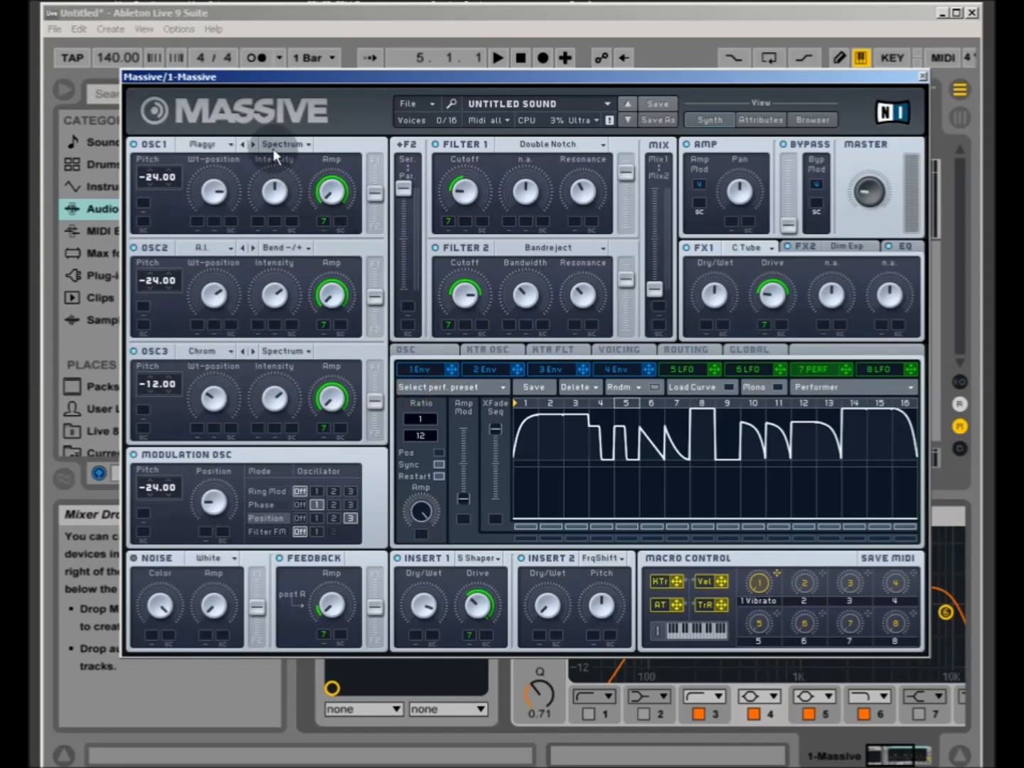
{"action": "left_click", "coordinate": [285, 145]}
{"action": "left_click", "coordinate": [286, 146]}
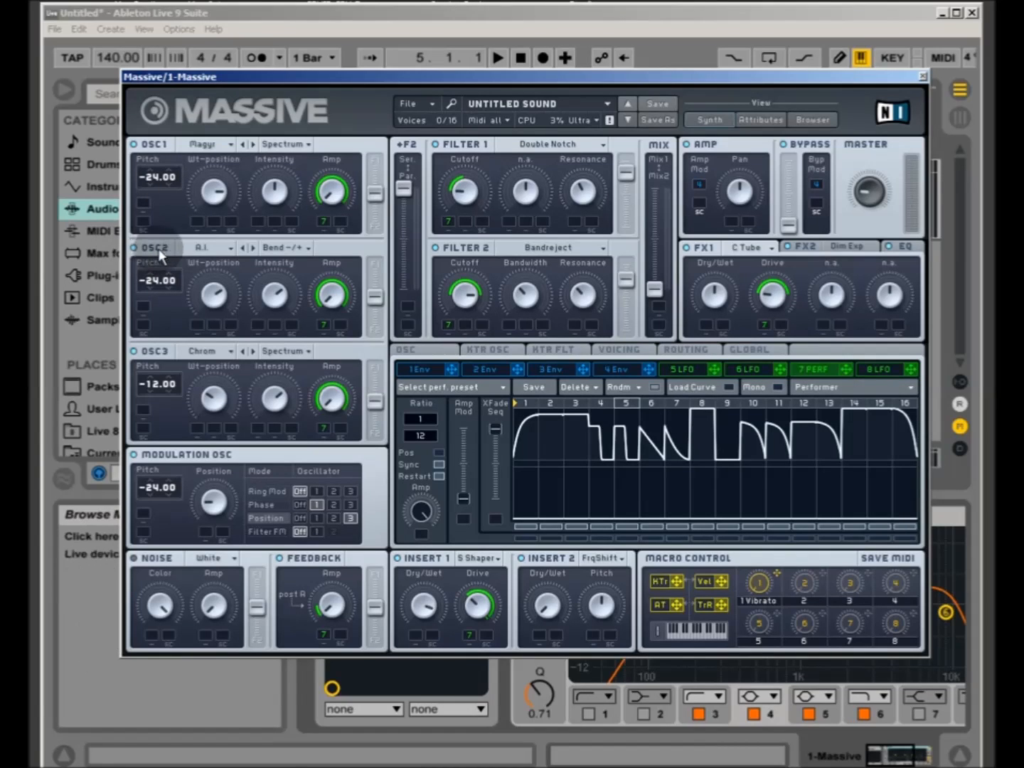
Step: Choose the A.I. wavetable for OSC2 and nudge its filter routing slider near the middle
{"action": "left_click", "coordinate": [211, 249]}
{"action": "left_click", "coordinate": [429, 501]}
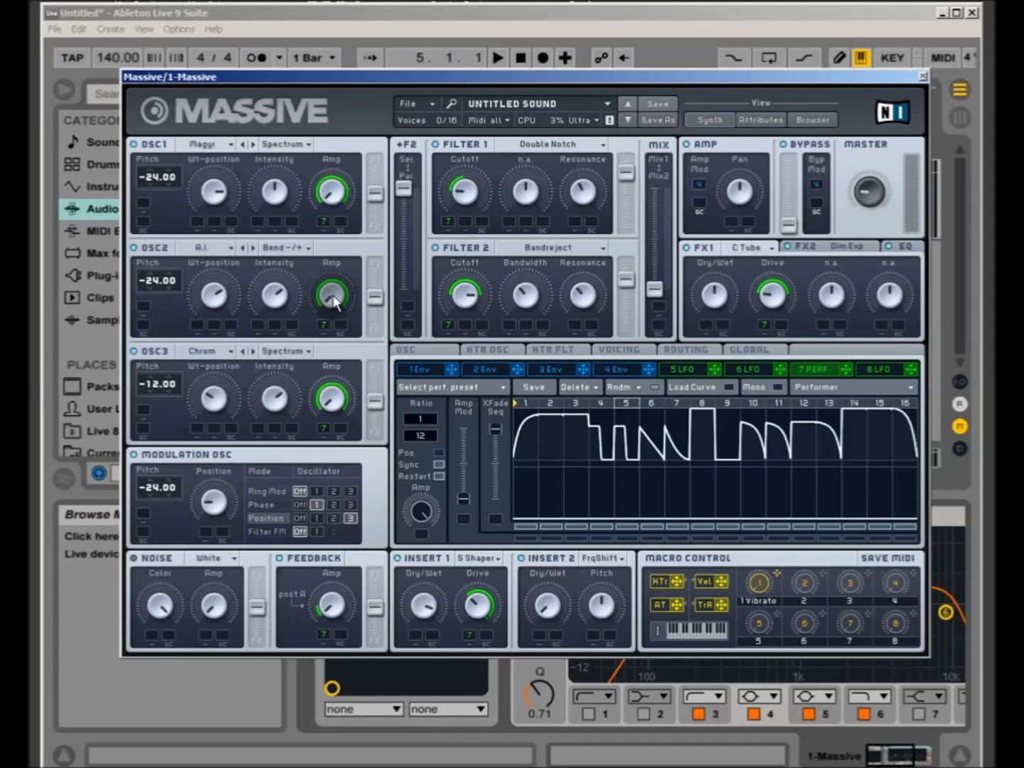
{"action": "left_click", "coordinate": [372, 297]}
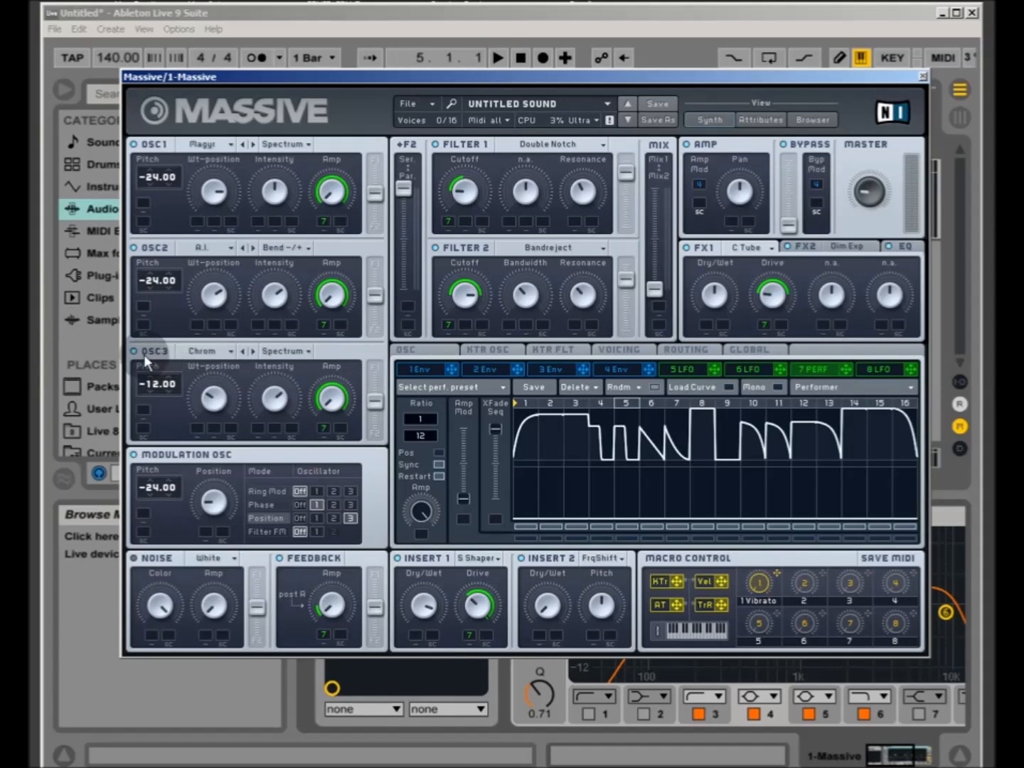
Step: Choose the Chrome wavetable and Spectrum mode for OSC3
{"action": "left_click", "coordinate": [210, 351]}
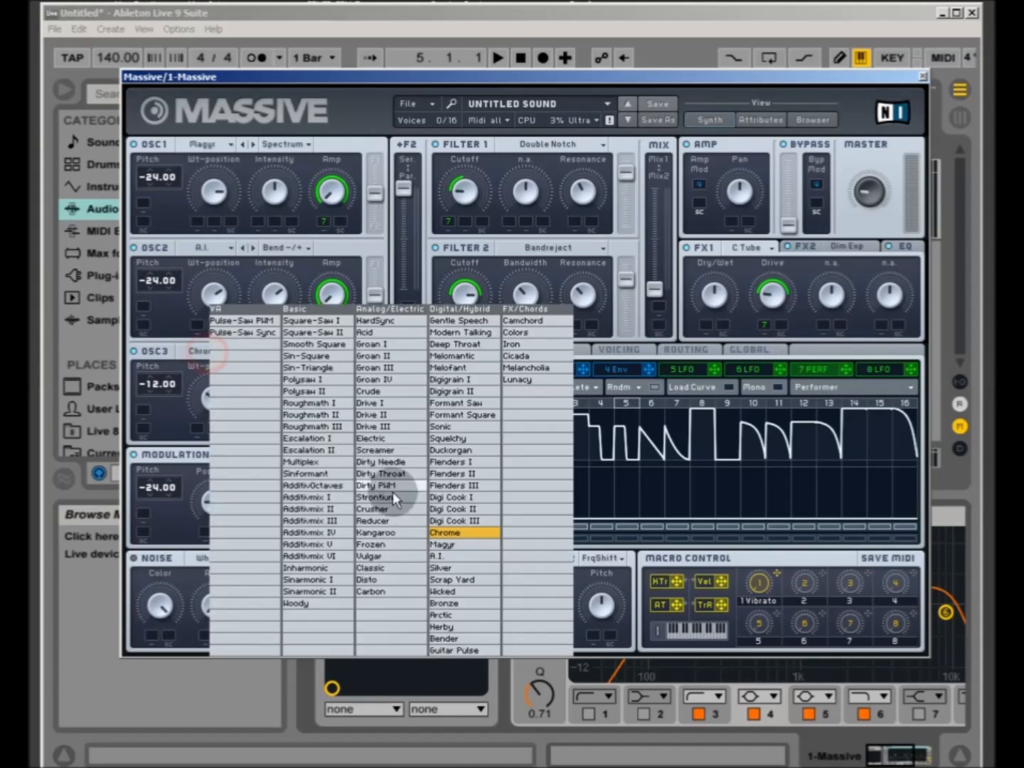
{"action": "left_click", "coordinate": [448, 531]}
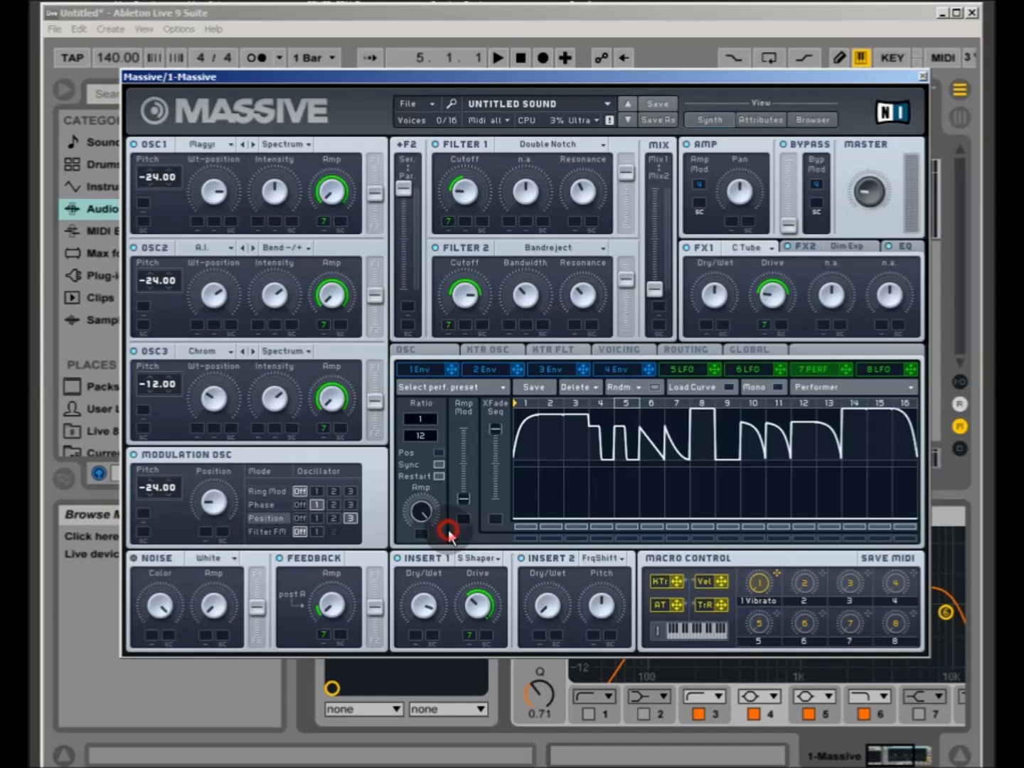
{"action": "left_click", "coordinate": [281, 353]}
{"action": "left_click", "coordinate": [281, 355]}
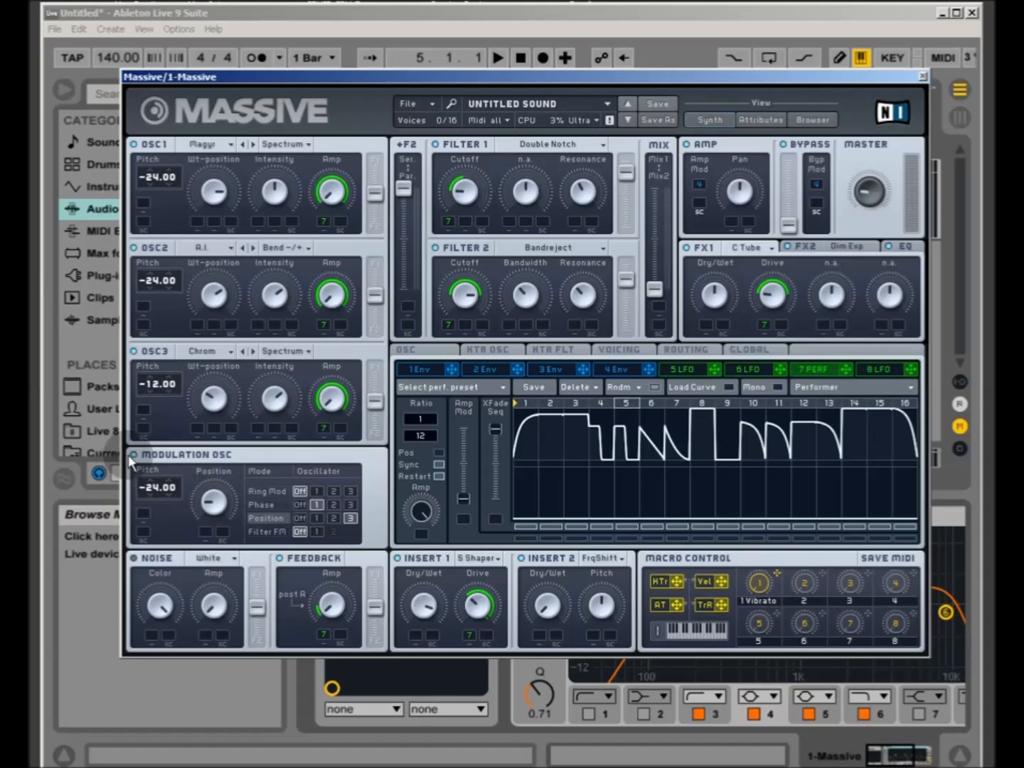
Step: Assign the modulation oscillator's Phase modulation to oscillator 1 and its Position modulation to oscillator 3
{"action": "left_click", "coordinate": [281, 505]}
{"action": "left_click", "coordinate": [321, 505]}
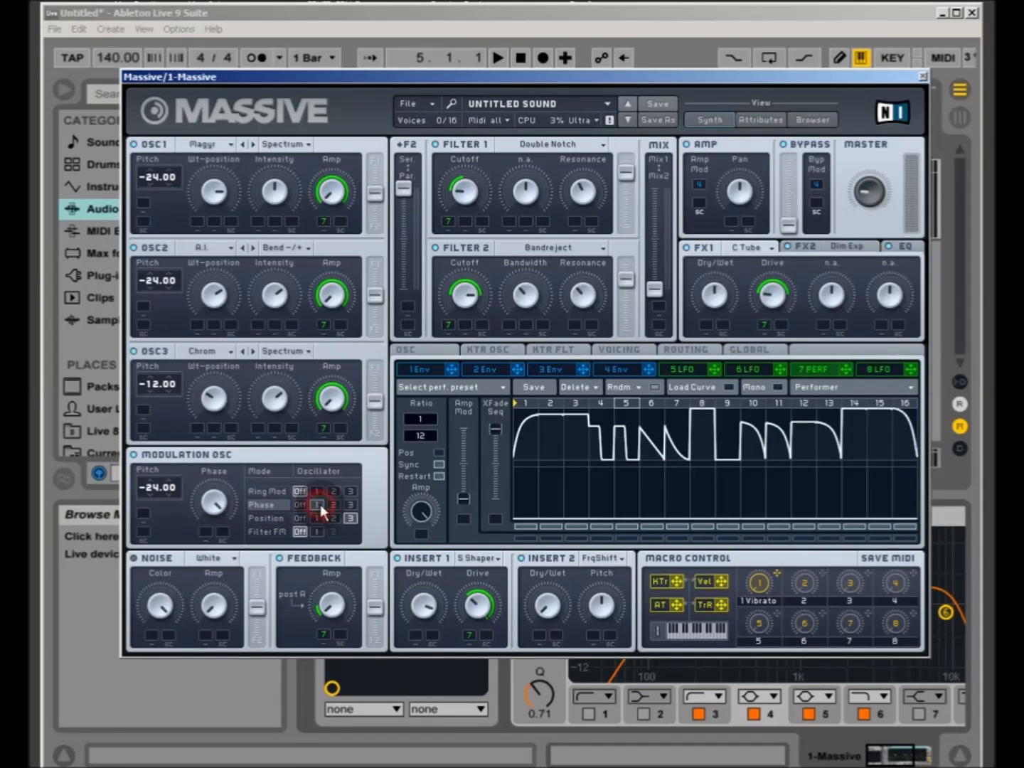
{"action": "left_click", "coordinate": [212, 502]}
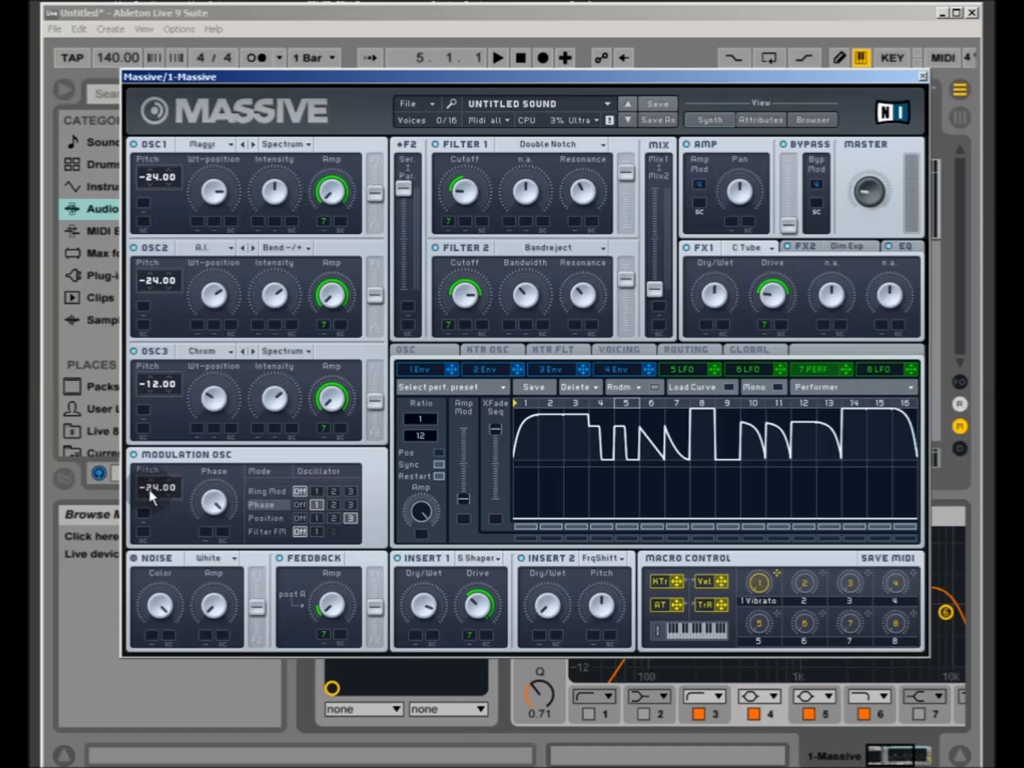
{"action": "left_click", "coordinate": [269, 519]}
{"action": "left_click", "coordinate": [348, 518]}
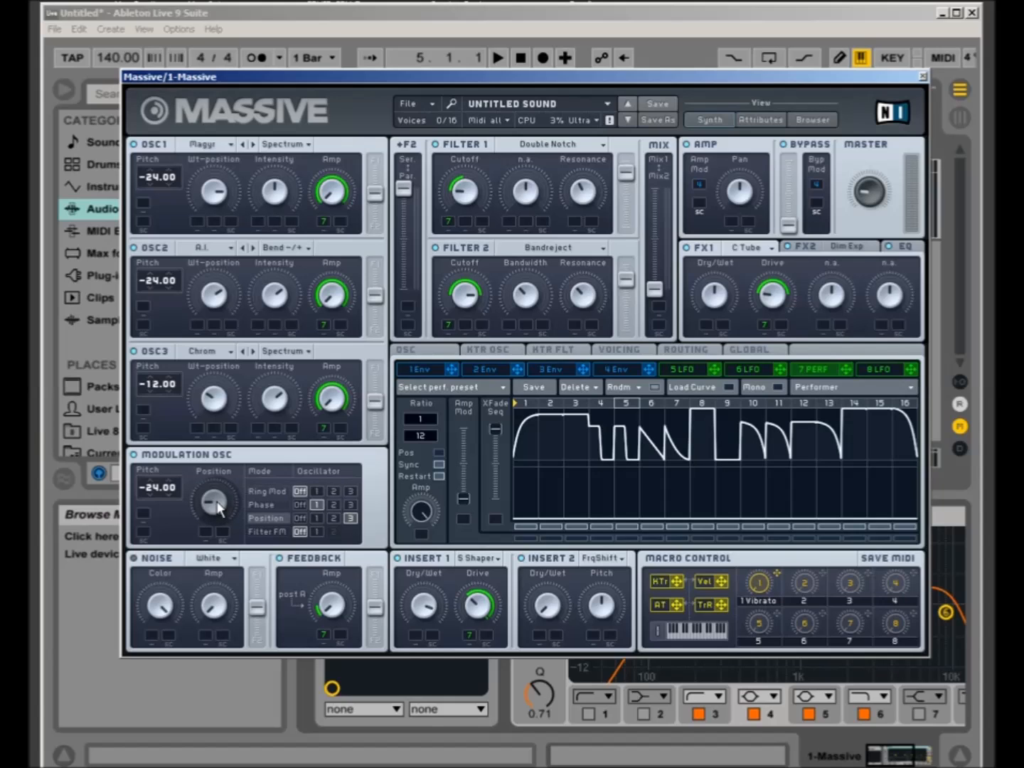
Step: Set Insert 1 to Sine Shaper with Feedback and the insert enabled, and check its Drive amount
{"action": "left_click", "coordinate": [280, 559]}
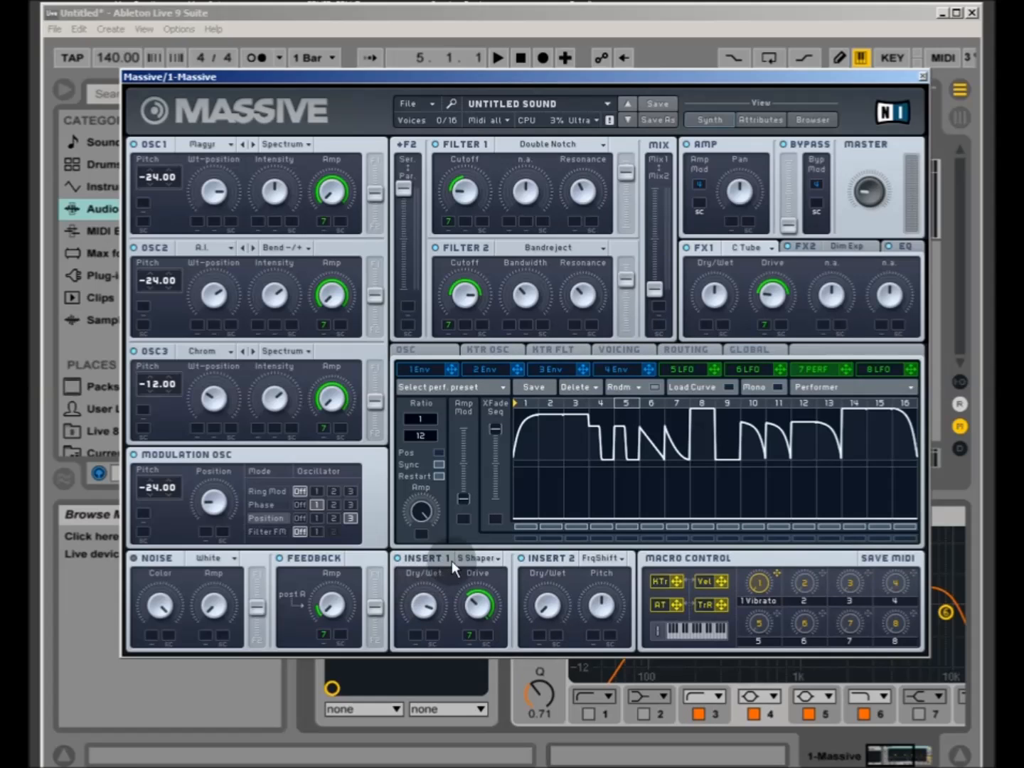
{"action": "left_click", "coordinate": [399, 558]}
{"action": "left_click", "coordinate": [475, 559]}
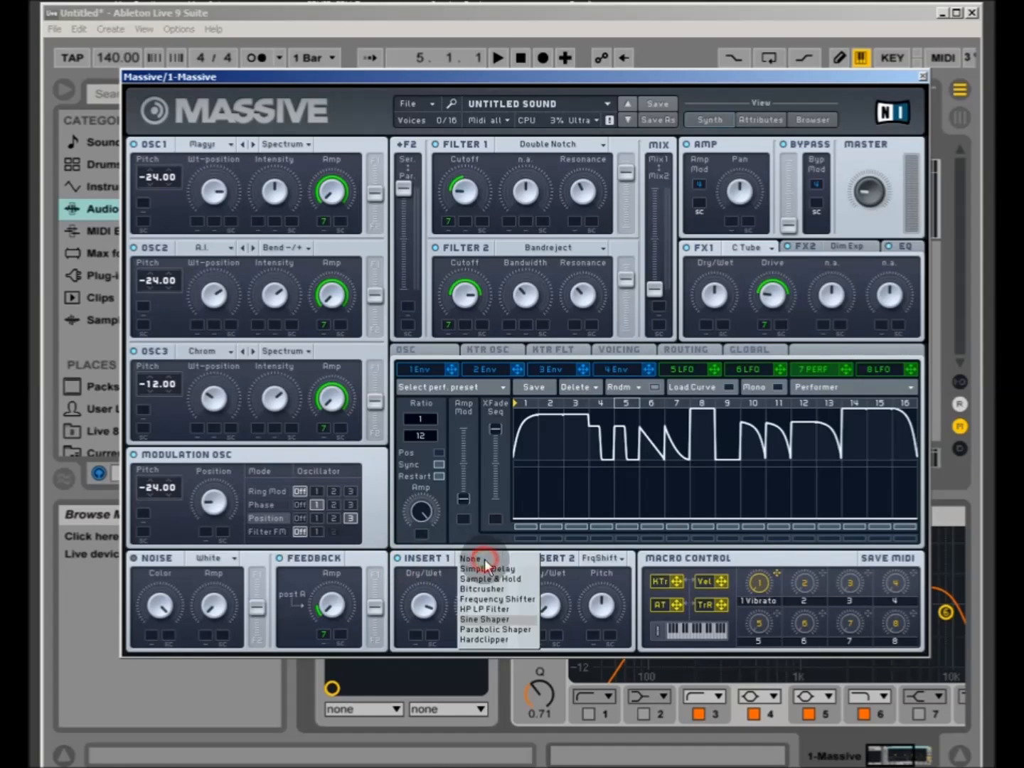
{"action": "left_click", "coordinate": [489, 613]}
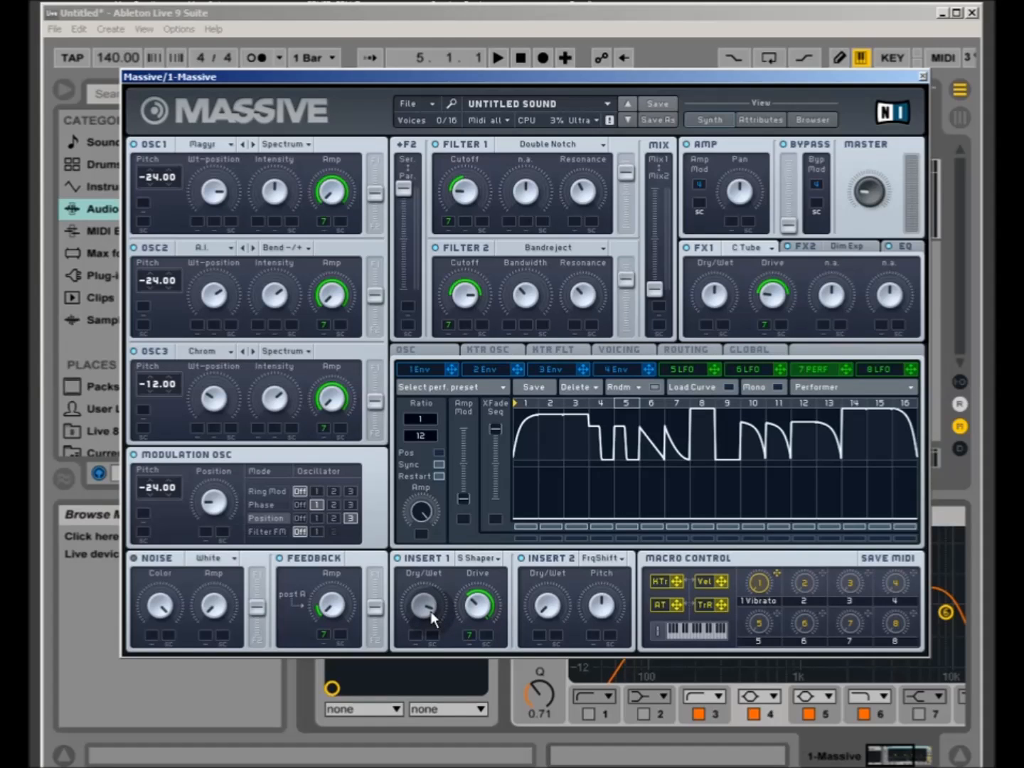
{"action": "mouse_move", "coordinate": [476, 603]}
{"action": "left_mouse_down"}
{"action": "mouse_move", "coordinate": [482, 610]}
{"action": "mouse_move", "coordinate": [483, 598]}
{"action": "left_mouse_up"}
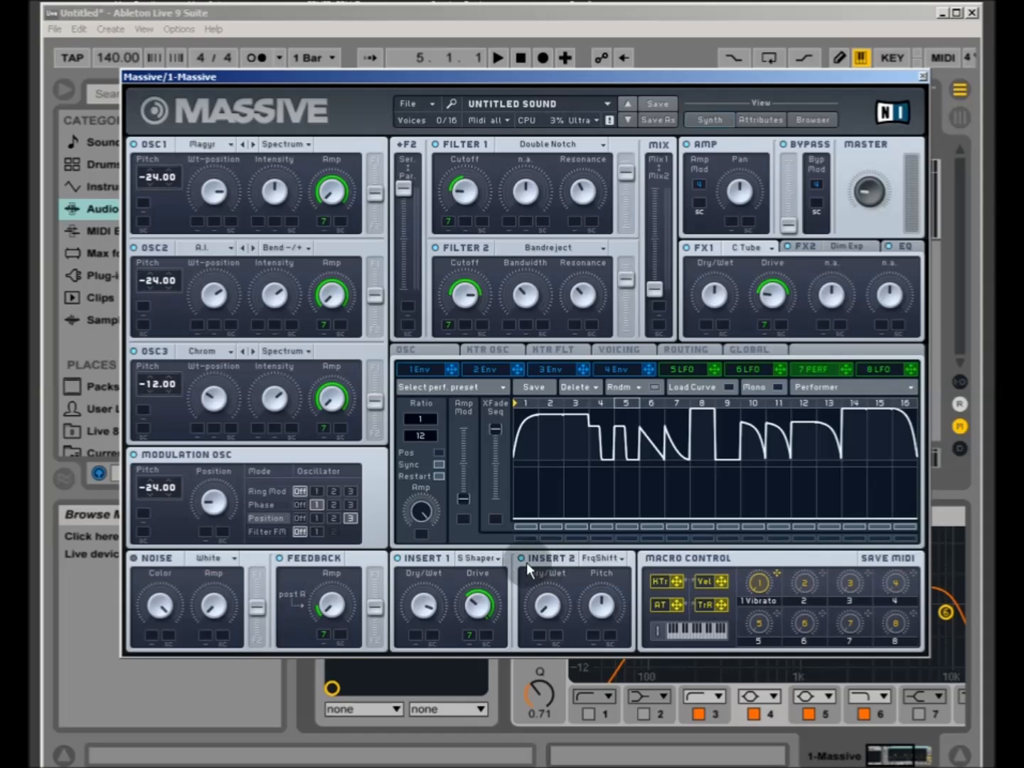
Step: Set Insert 2 to Frequency Shifter with Pitch centred and Dry/Wet fully dry
{"action": "left_click", "coordinate": [600, 559]}
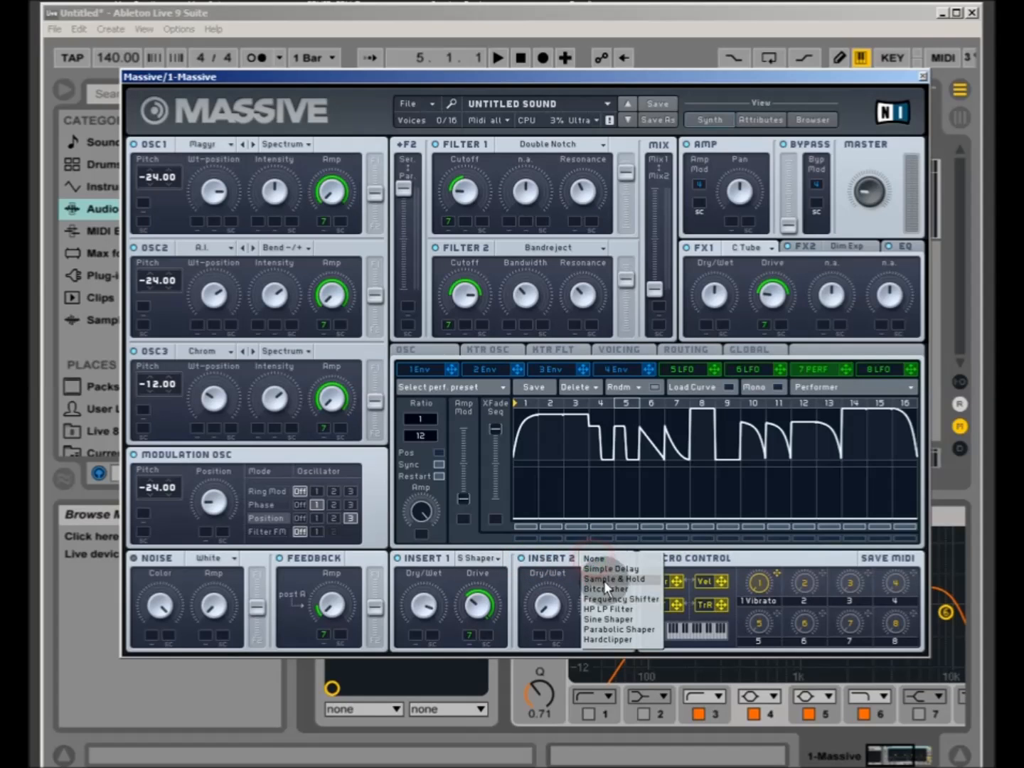
{"action": "left_click", "coordinate": [613, 599]}
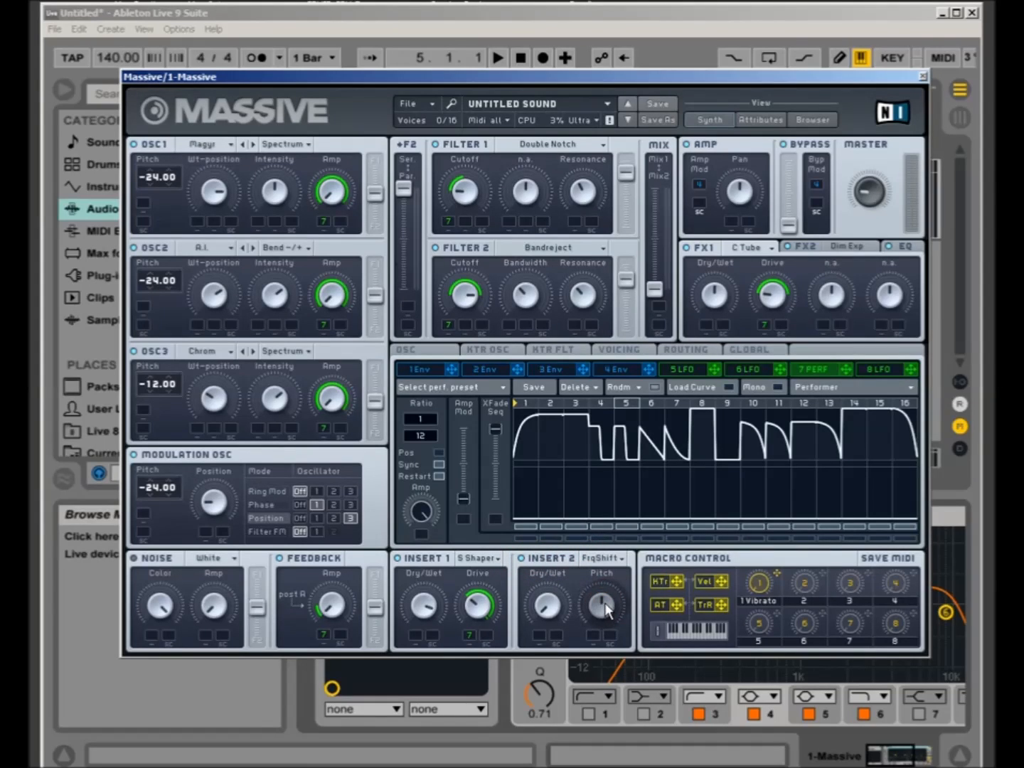
{"action": "left_click_drag", "start_coordinate": [604, 602], "coordinate": [544, 634]}
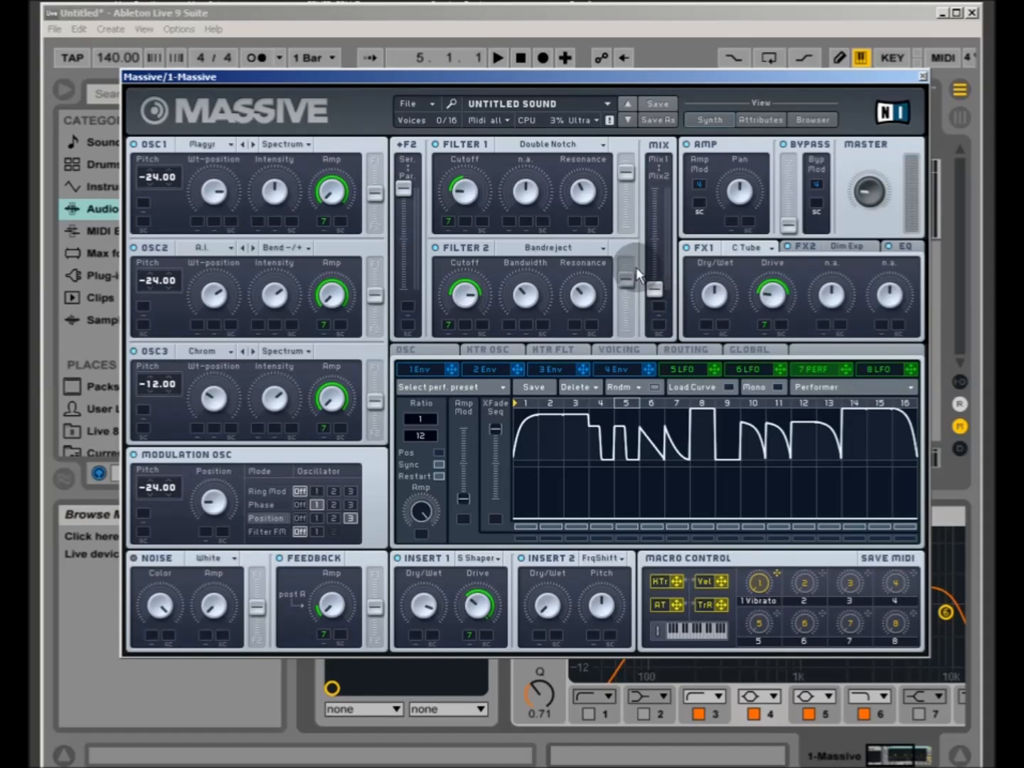
Step: Set Filter 1 to Double Notch and raise its output level slightly
{"action": "left_click", "coordinate": [623, 173]}
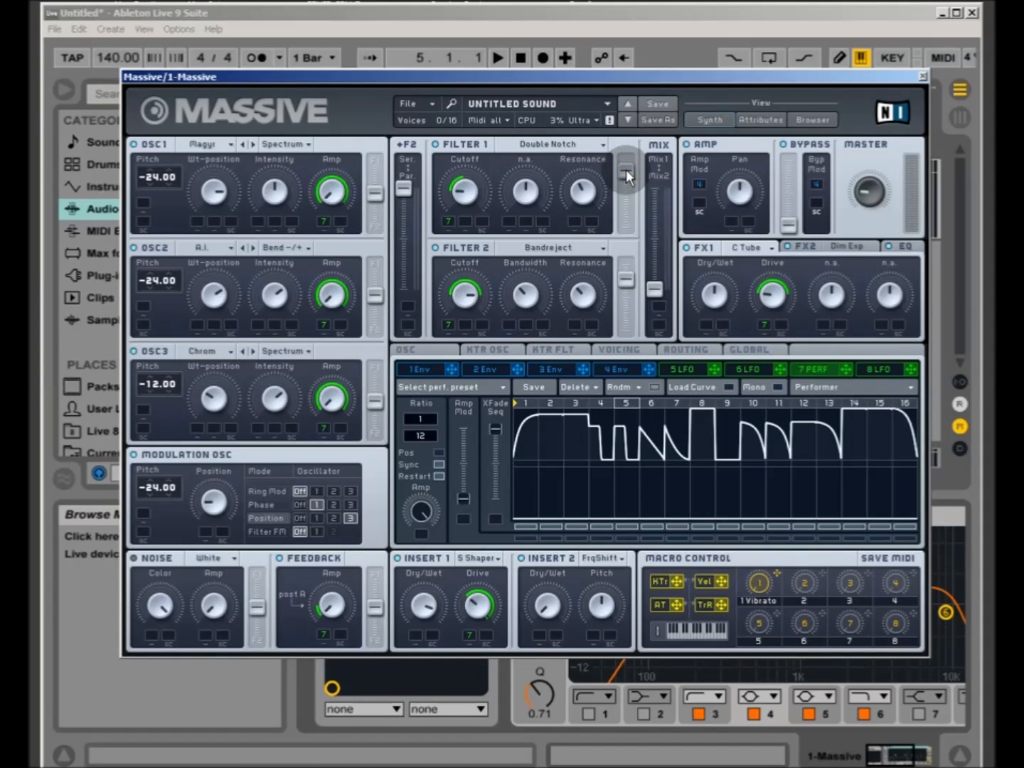
{"action": "left_click", "coordinate": [524, 143]}
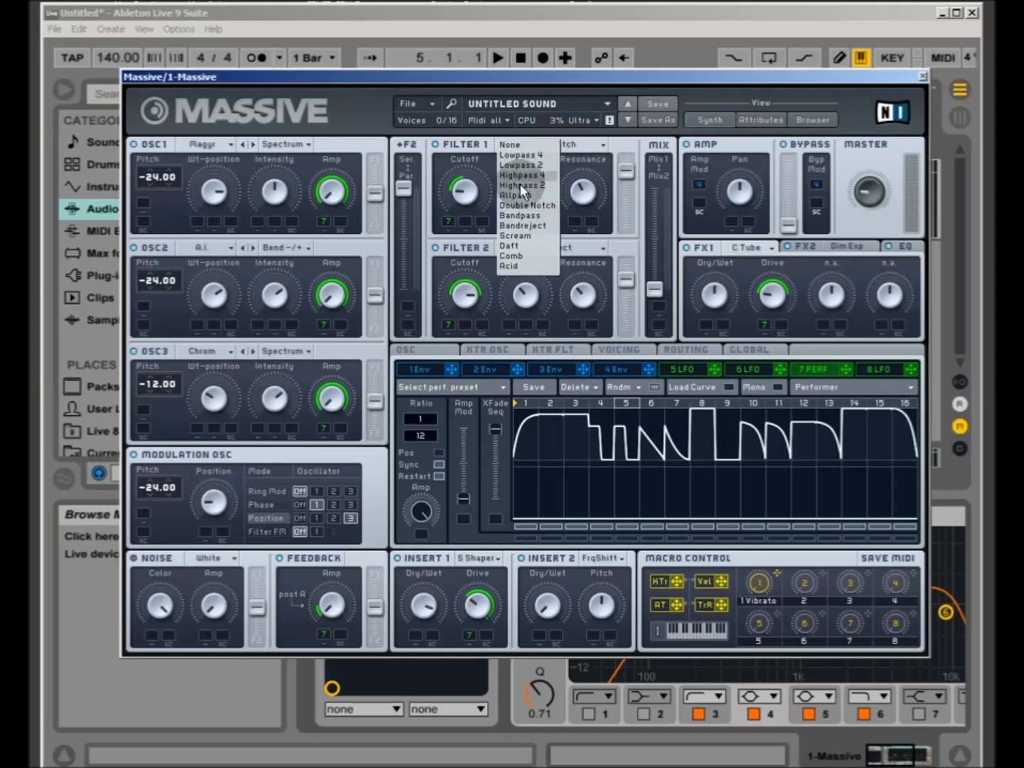
{"action": "left_click", "coordinate": [528, 204]}
{"action": "left_click", "coordinate": [627, 174]}
{"action": "left_click_drag", "start_coordinate": [631, 184], "coordinate": [631, 171]}
Step: Set Filter 2 to Bandreject and raise its output level slightly
{"action": "left_click_drag", "start_coordinate": [628, 283], "coordinate": [628, 278]}
{"action": "left_click", "coordinate": [549, 247]}
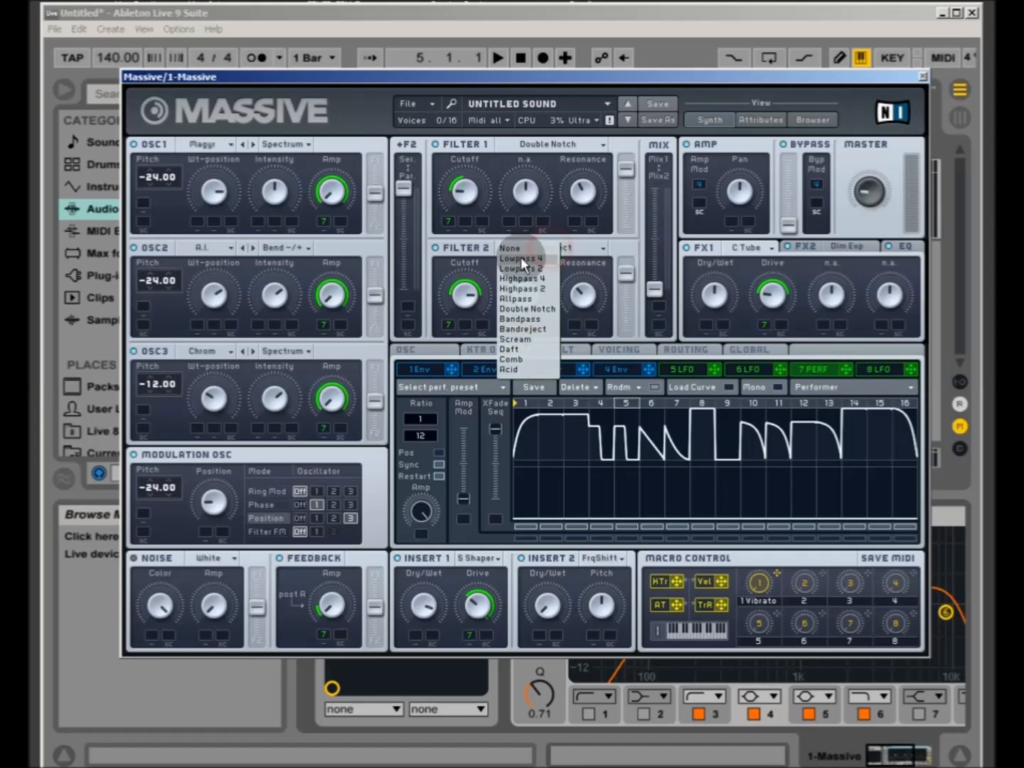
{"action": "left_click", "coordinate": [536, 327]}
{"action": "mouse_move", "coordinate": [626, 277]}
{"action": "left_mouse_down"}
{"action": "mouse_move", "coordinate": [625, 347]}
{"action": "mouse_move", "coordinate": [642, 277]}
{"action": "left_mouse_up"}
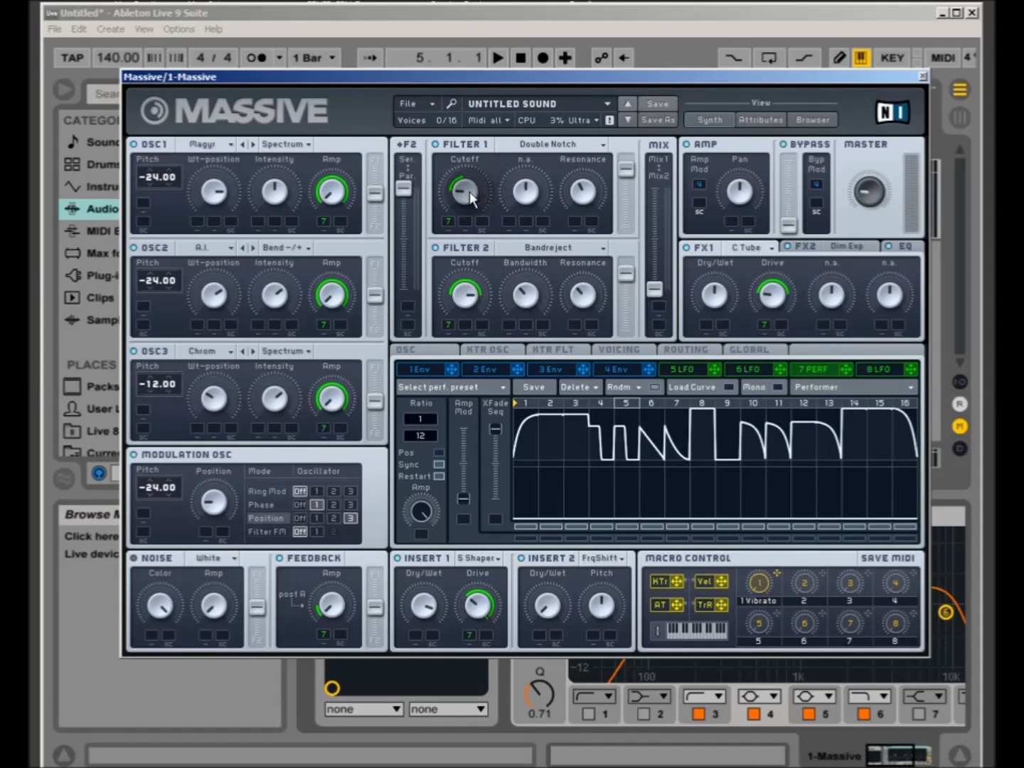
Step: Fine-tune the Cutoff and Resonance of Filter 1
{"action": "left_click_drag", "start_coordinate": [464, 192], "coordinate": [470, 192]}
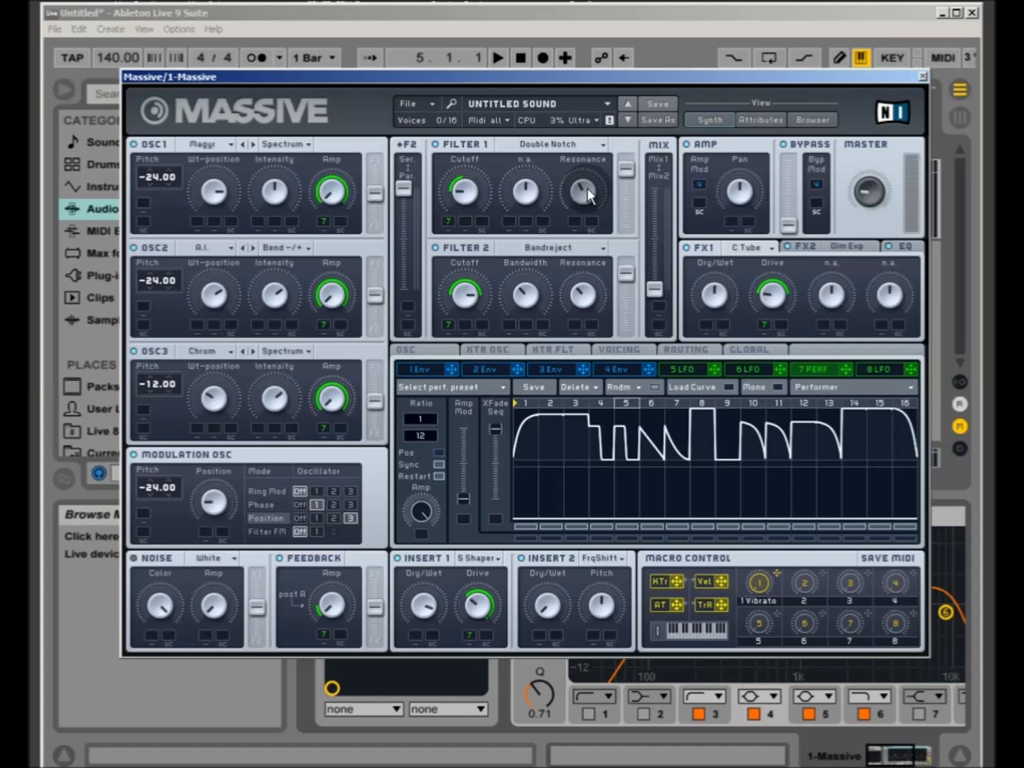
{"action": "left_click_drag", "start_coordinate": [587, 187], "coordinate": [598, 138]}
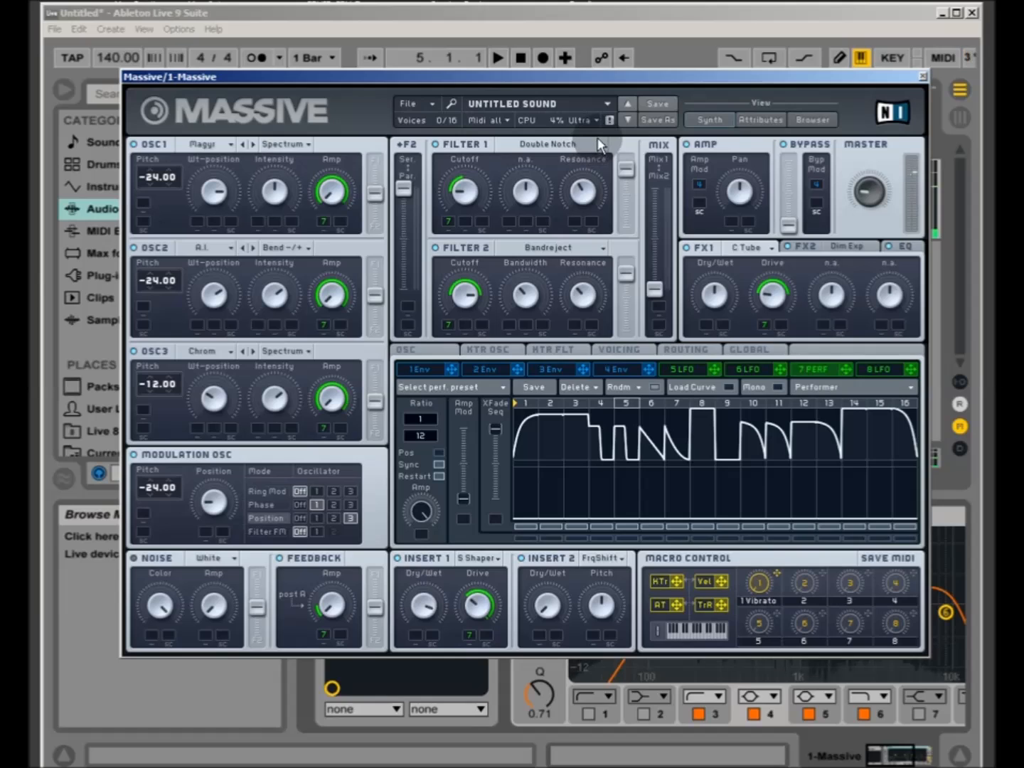
{"action": "left_click", "coordinate": [464, 192]}
{"action": "left_click_drag", "start_coordinate": [462, 193], "coordinate": [474, 168]}
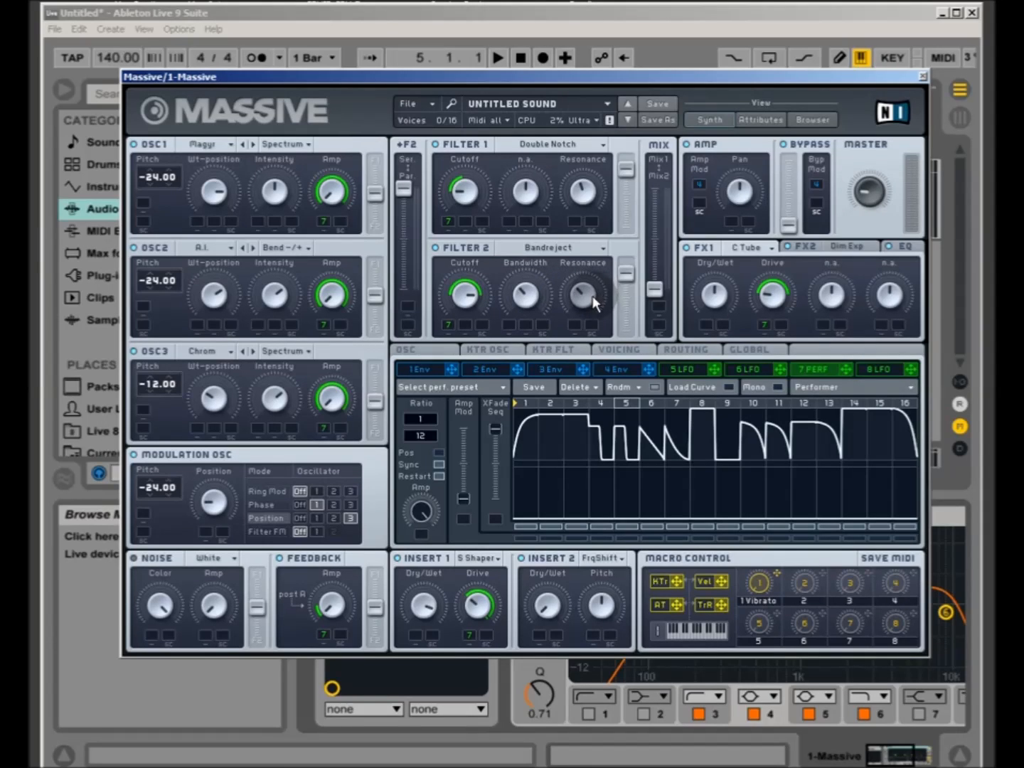
Step: Review the oscillator phases with the Restart via Gate option, and the unison voicing settings
{"action": "left_click", "coordinate": [438, 349]}
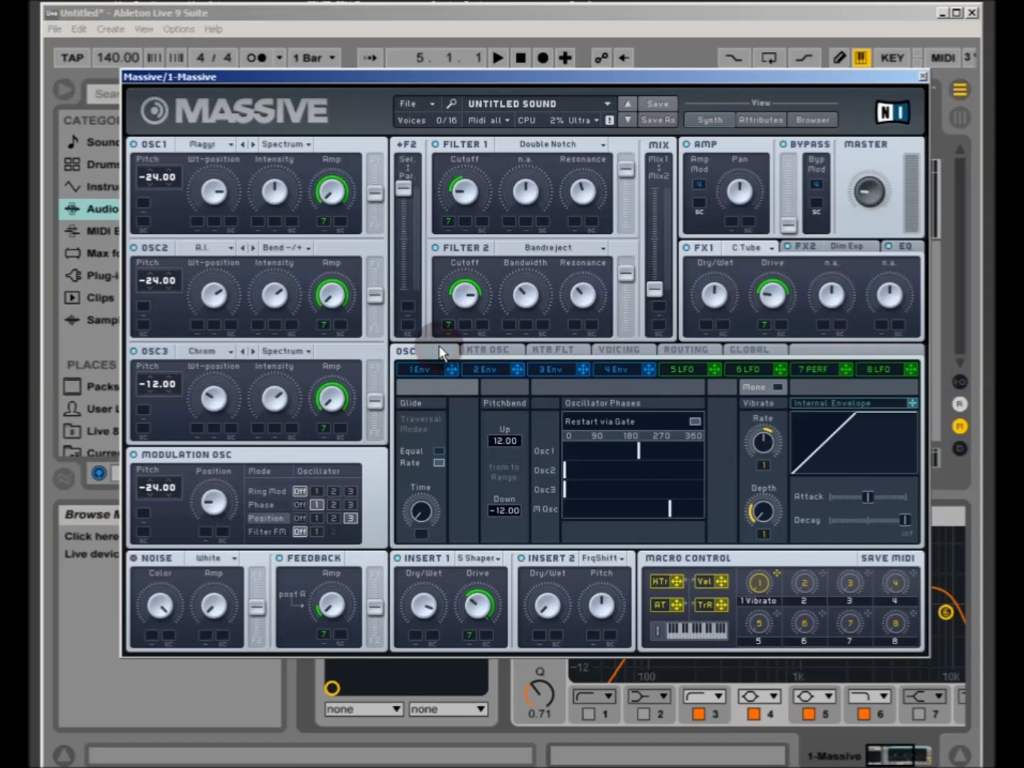
{"action": "left_click", "coordinate": [695, 423]}
{"action": "left_click", "coordinate": [694, 421]}
{"action": "left_click", "coordinate": [614, 346]}
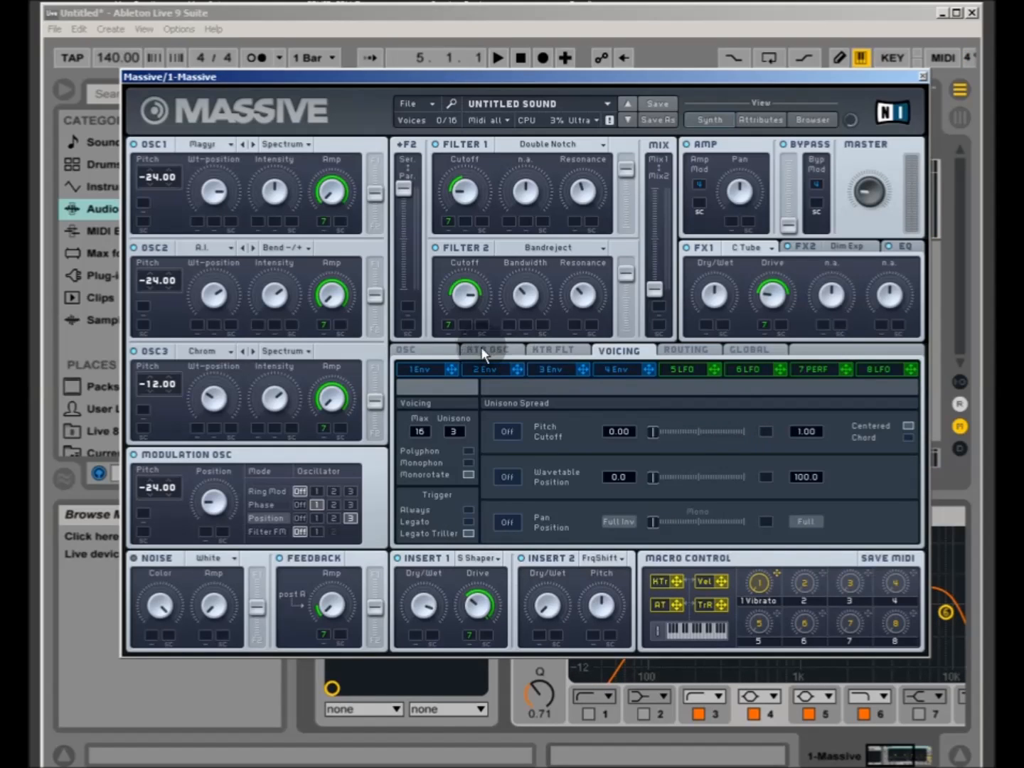
Step: Lower the XFade Seq slider of the 7 PERF Performer fully to the second sequence
{"action": "left_click", "coordinate": [818, 368]}
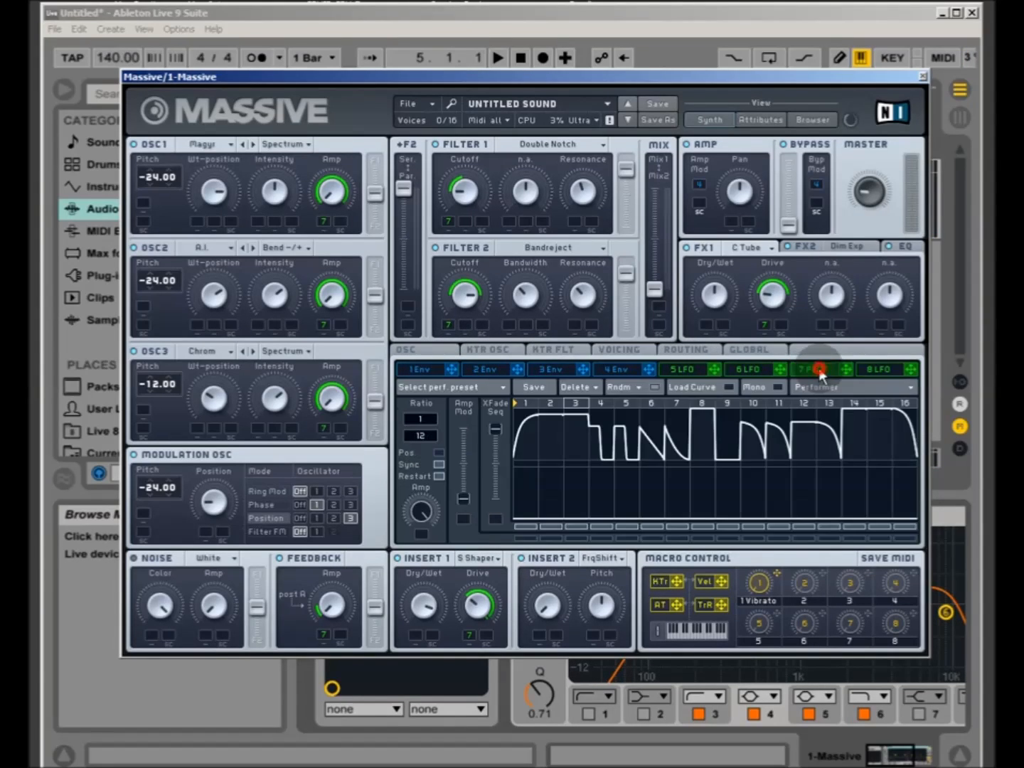
{"action": "mouse_move", "coordinate": [495, 429]}
{"action": "left_mouse_down"}
{"action": "mouse_move", "coordinate": [497, 499]}
{"action": "mouse_move", "coordinate": [582, 422]}
{"action": "mouse_move", "coordinate": [967, 377]}
{"action": "left_mouse_up"}
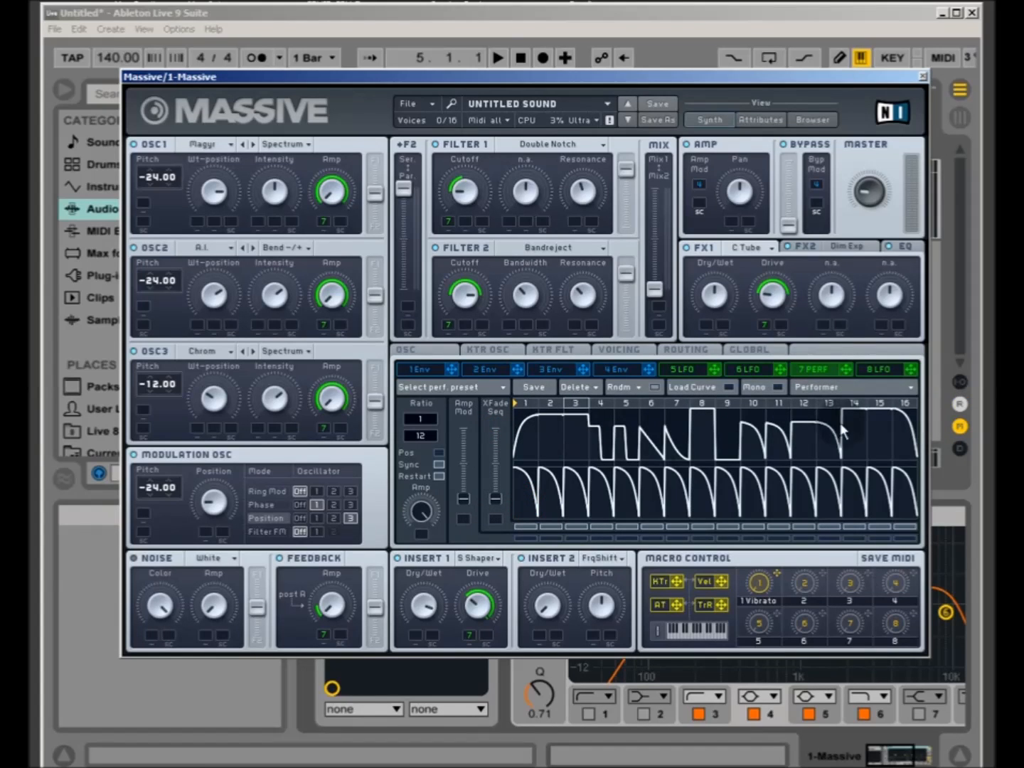
{"action": "left_click", "coordinate": [604, 413]}
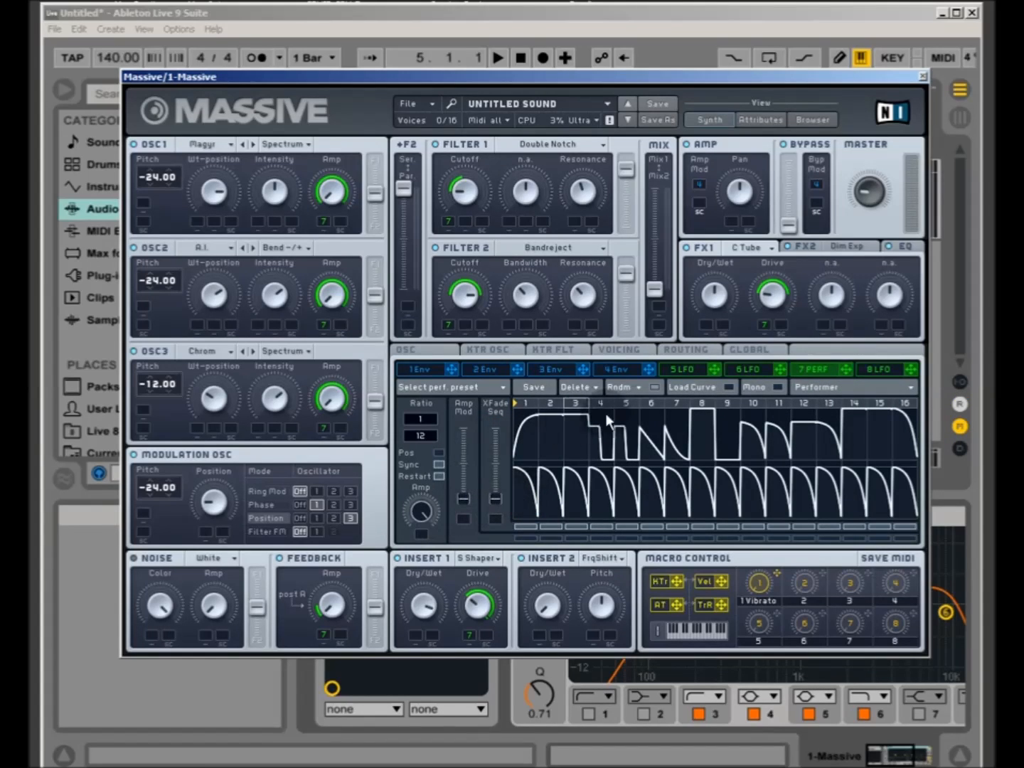
Step: Load a rounded rising curve into step 1 of the lower Performer sequence, hold the remaining steps at maximum, and audition the sound
{"action": "left_click", "coordinate": [691, 385]}
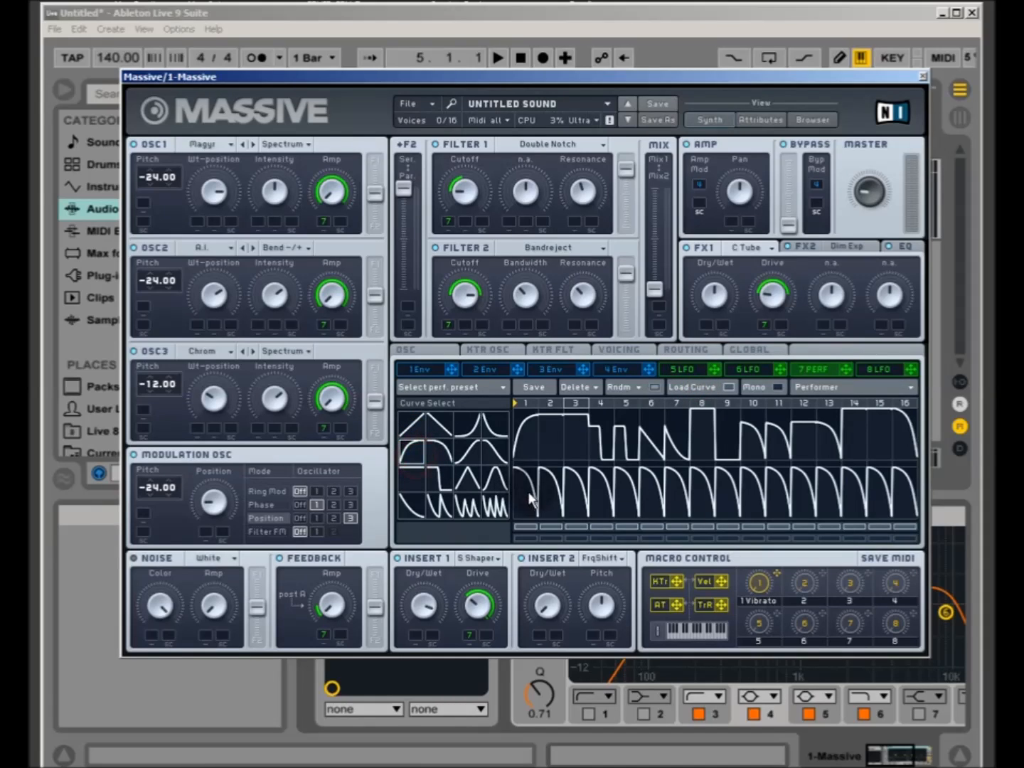
{"action": "mouse_move", "coordinate": [558, 486]}
{"action": "left_mouse_down"}
{"action": "mouse_move", "coordinate": [560, 474]}
{"action": "mouse_move", "coordinate": [778, 432]}
{"action": "mouse_move", "coordinate": [973, 412]}
{"action": "left_mouse_up"}
{"action": "key", "text": "a"}
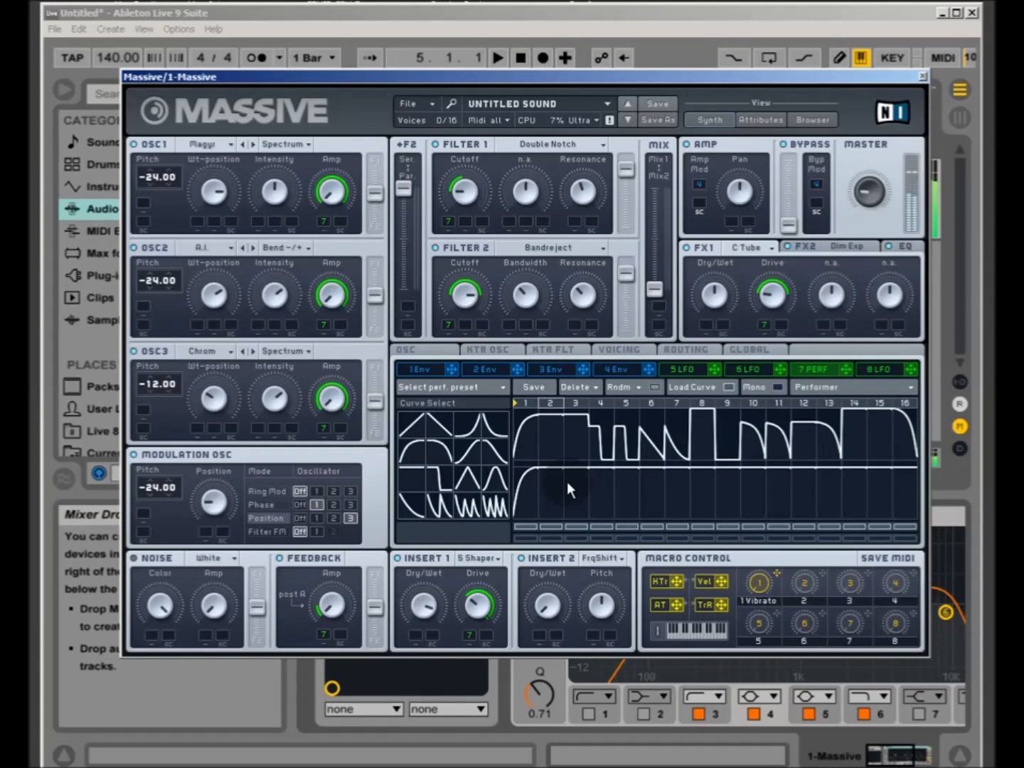
{"action": "key", "text": "a"}
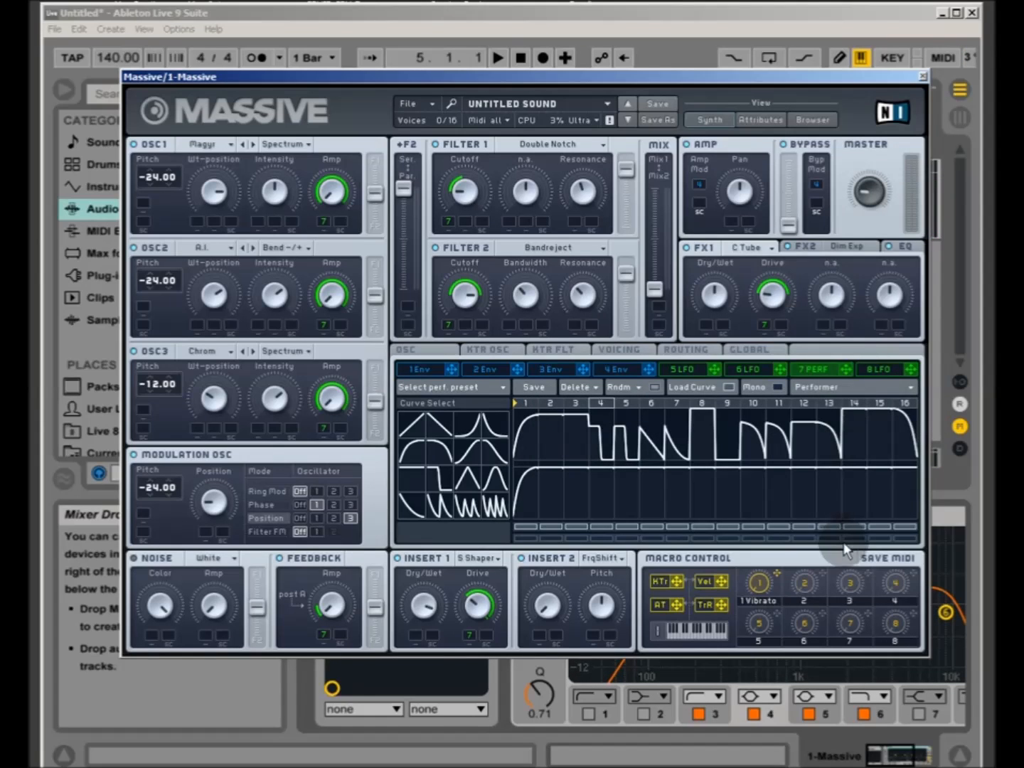
{"action": "left_click", "coordinate": [711, 389]}
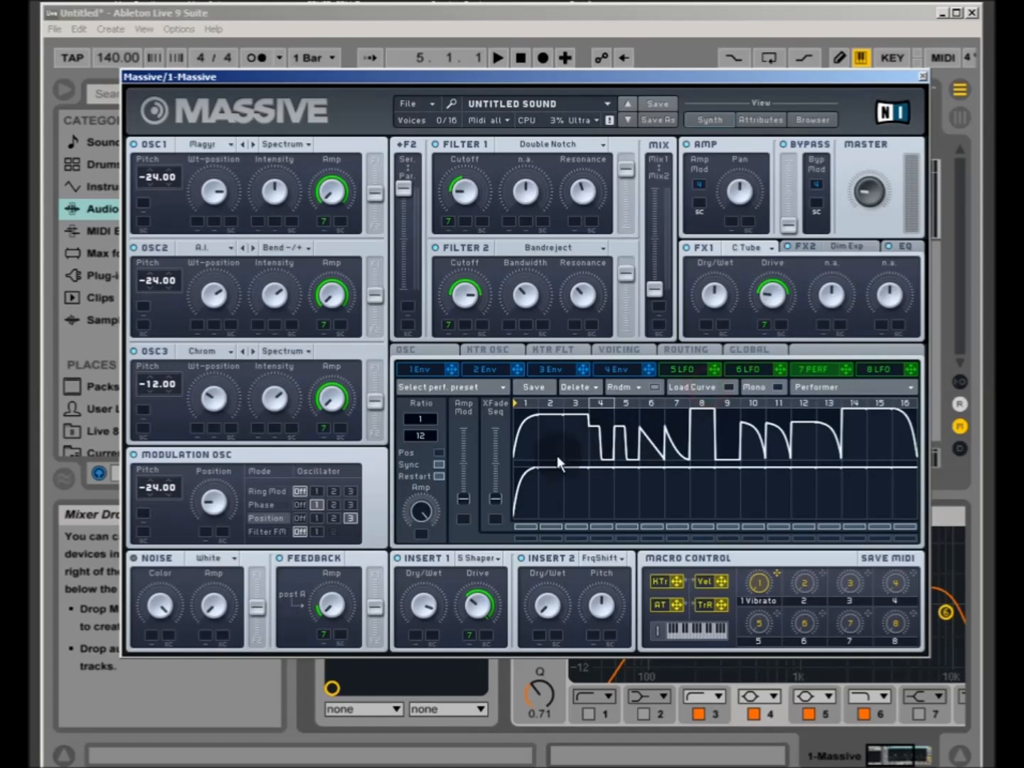
Step: Audition the sound and raise the XFade Seq slider of the 7 PERF Performer fully to the first sequence
{"action": "key", "text": "a"}
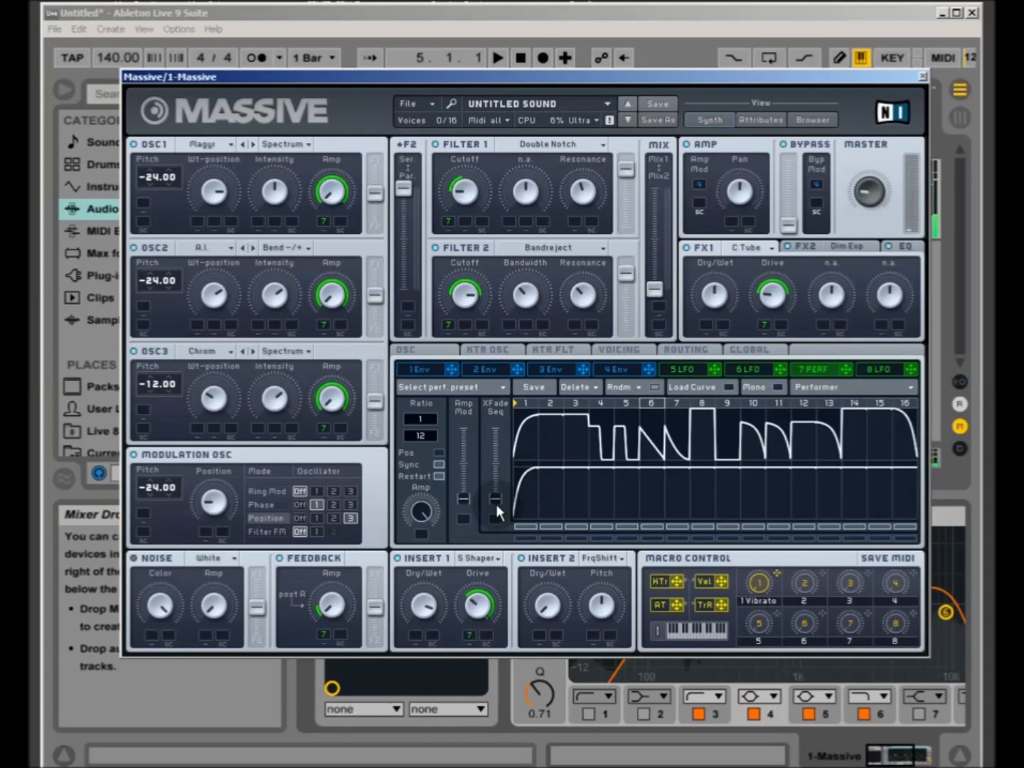
{"action": "left_click_drag", "start_coordinate": [495, 497], "coordinate": [494, 450]}
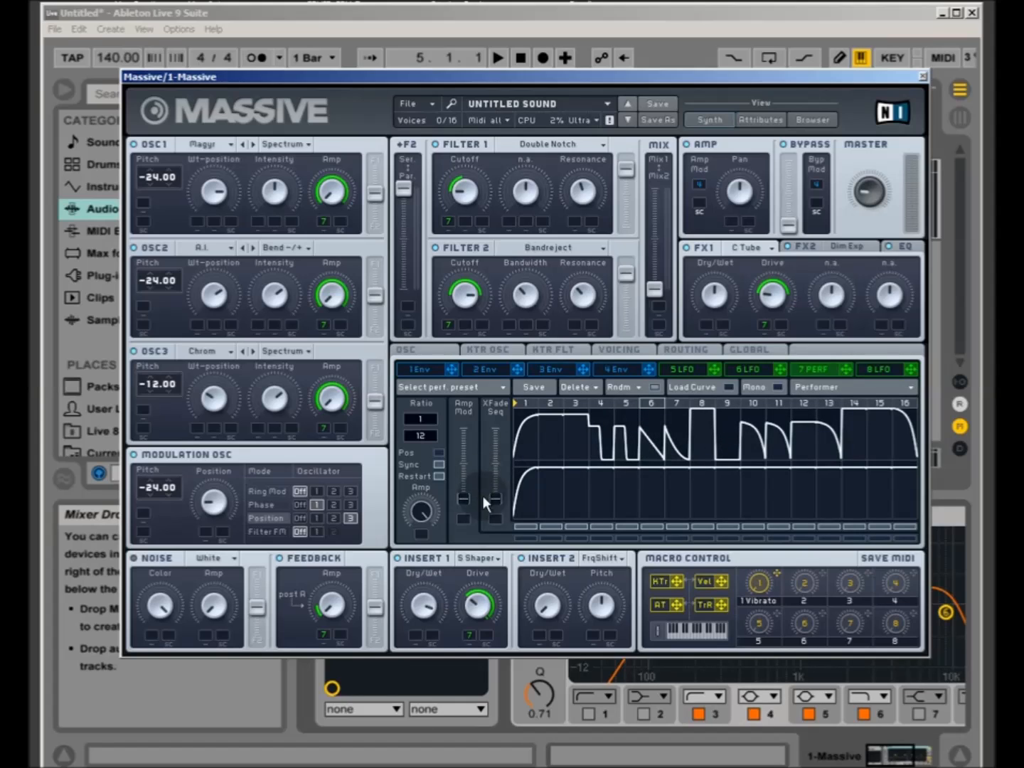
{"action": "left_click_drag", "start_coordinate": [498, 496], "coordinate": [526, 381]}
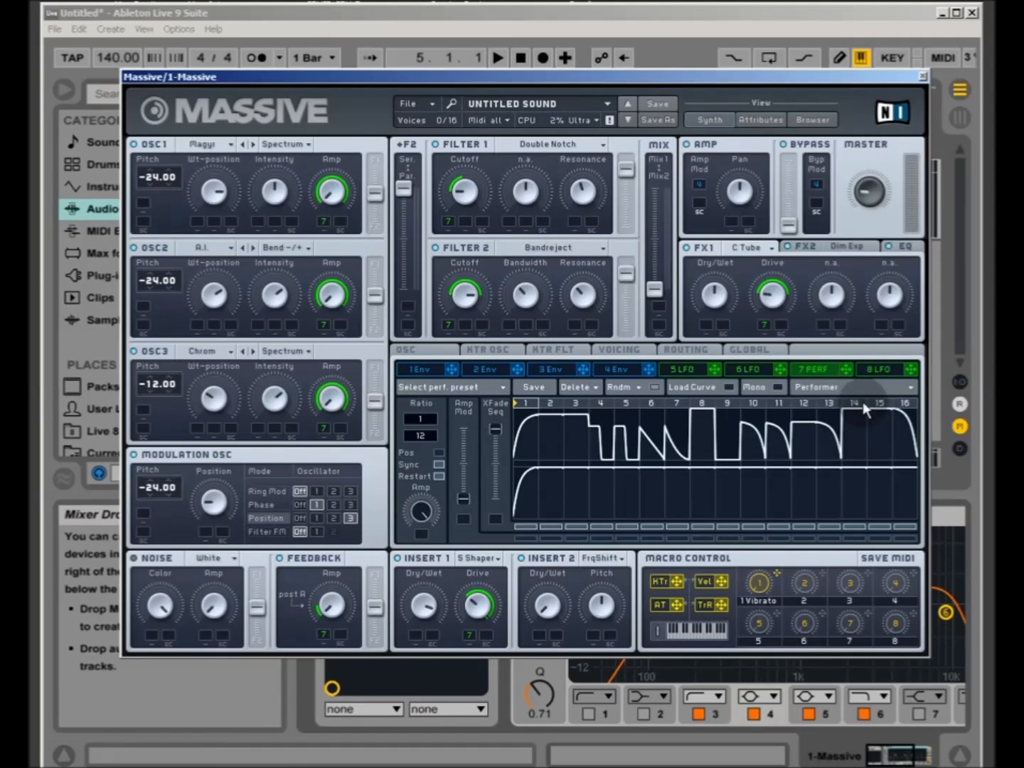
Step: Try a ratio of 1/8 for the 7 PERF Performer and set it back to 1/12
{"action": "left_click", "coordinate": [439, 454]}
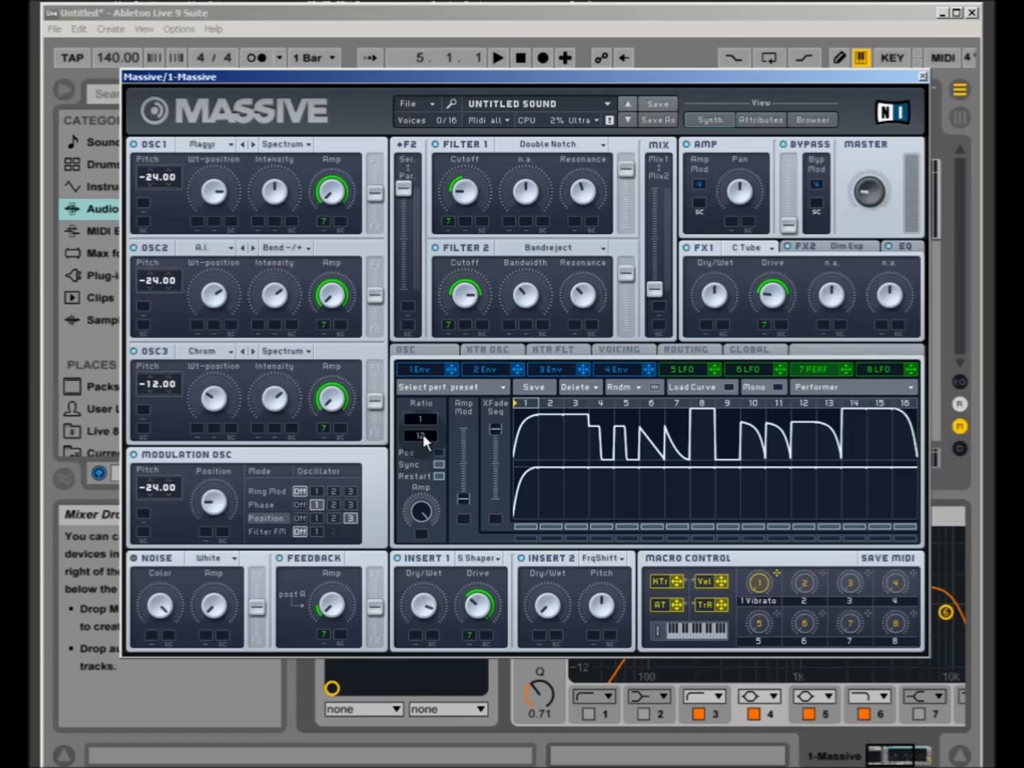
{"action": "left_click_drag", "start_coordinate": [423, 444], "coordinate": [422, 438]}
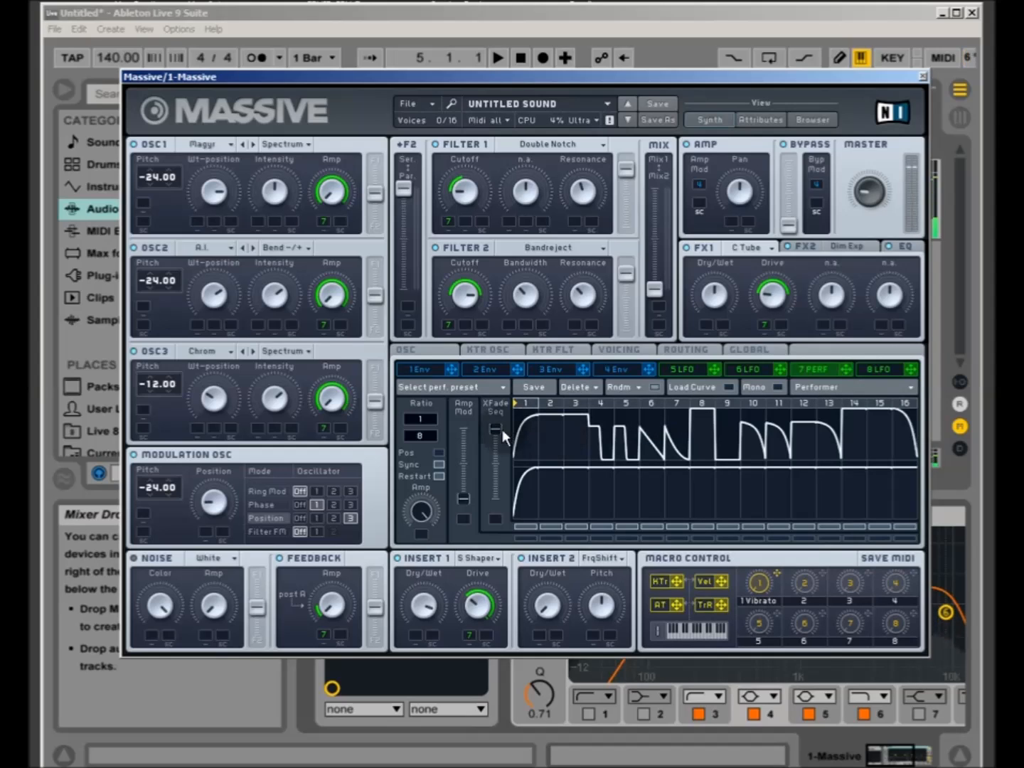
{"action": "left_click", "coordinate": [428, 435]}
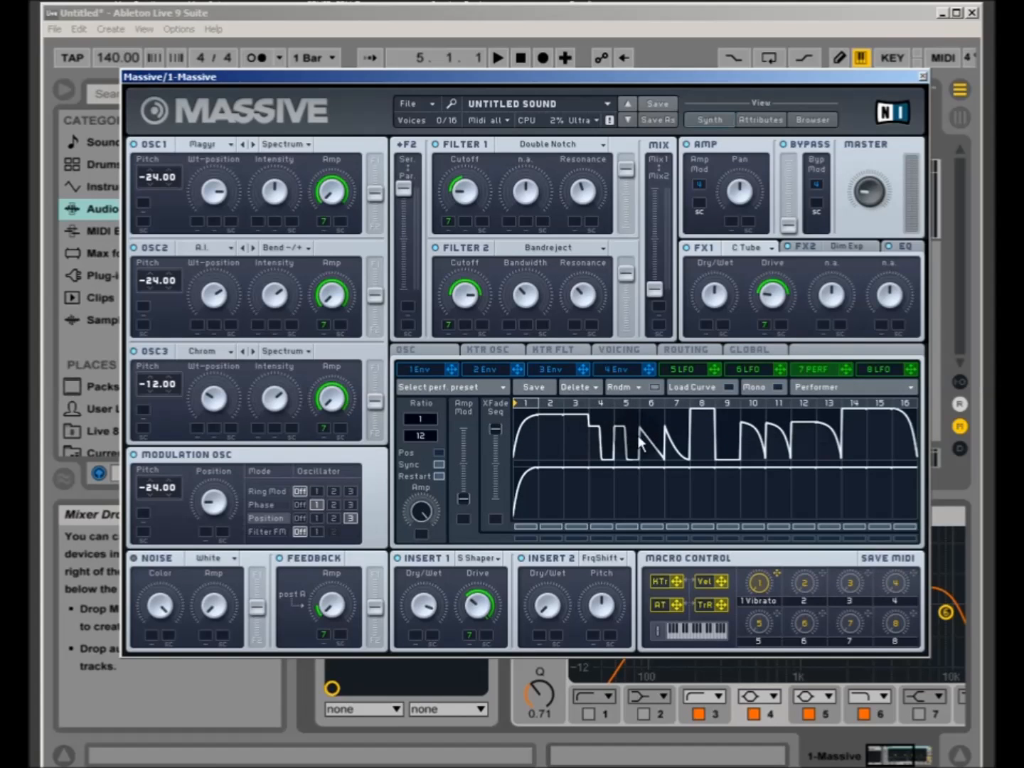
Step: Try lower Amp amounts for the 7 PERF Performer while auditioning, and return the knob to maximum
{"action": "left_click", "coordinate": [421, 512]}
{"action": "left_click", "coordinate": [420, 512]}
{"action": "left_click", "coordinate": [422, 513]}
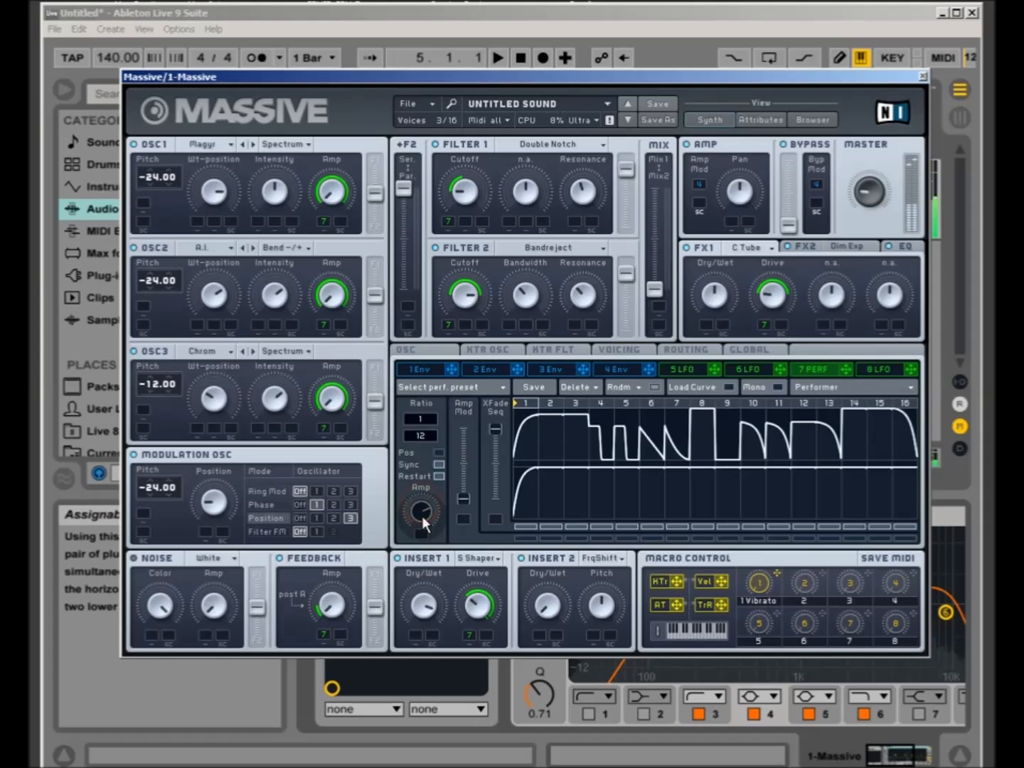
{"action": "left_click", "coordinate": [421, 516]}
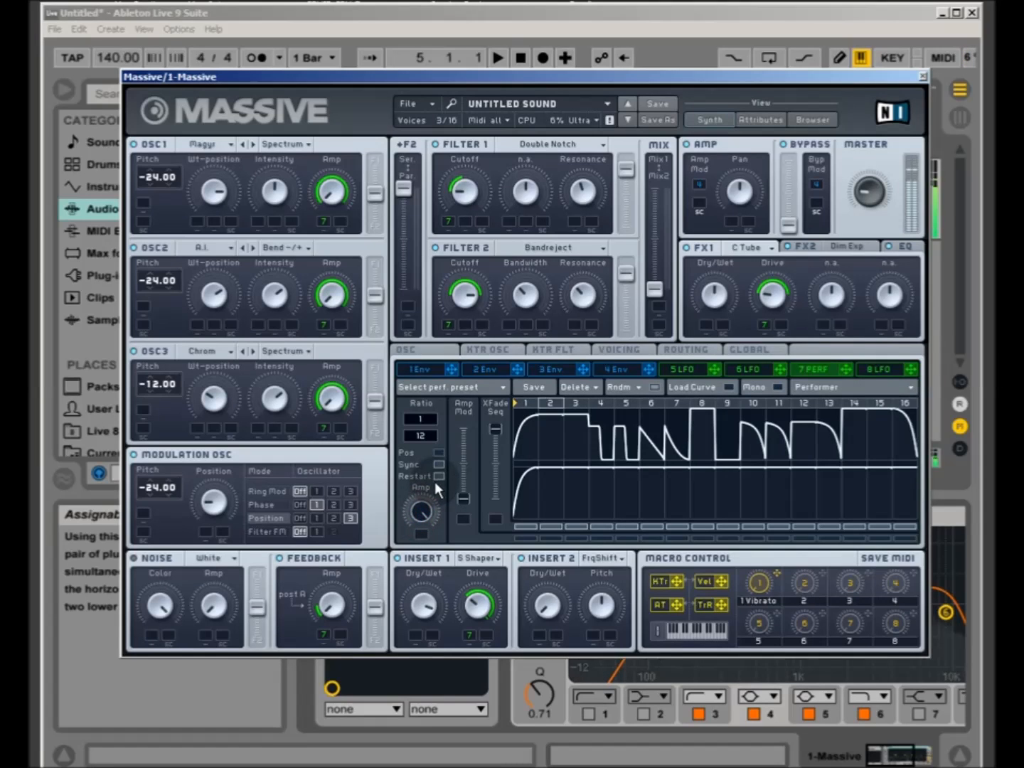
{"action": "left_click", "coordinate": [422, 513]}
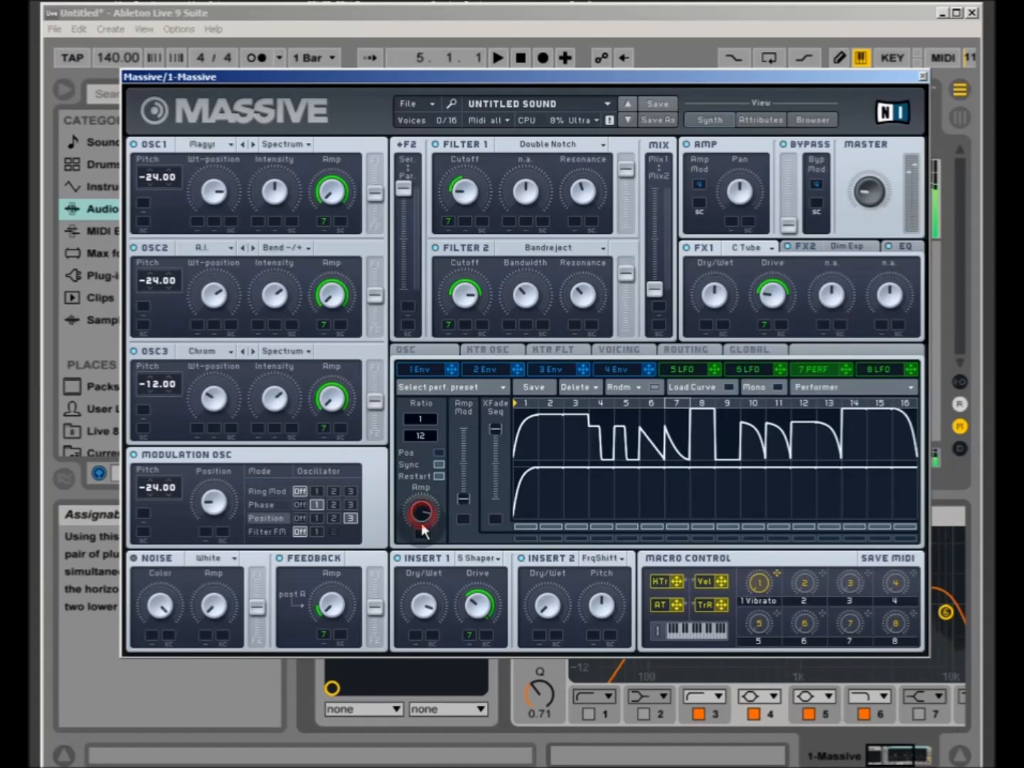
{"action": "left_click", "coordinate": [420, 513]}
{"action": "left_click", "coordinate": [421, 513]}
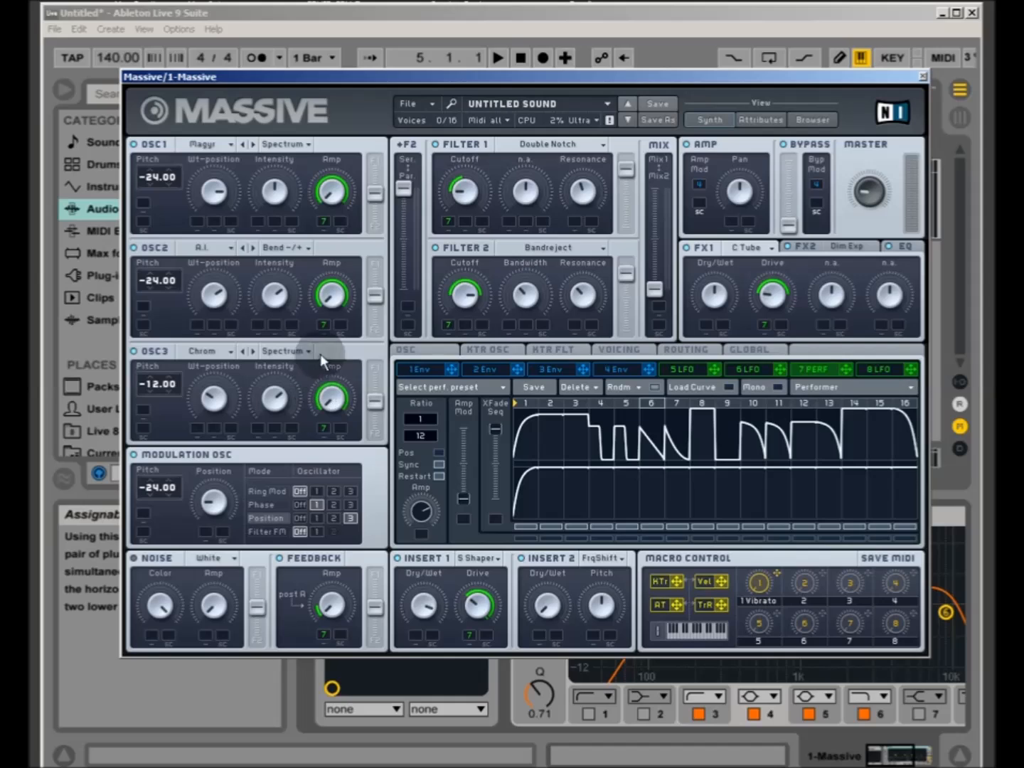
{"action": "left_click", "coordinate": [422, 515]}
{"action": "mouse_move", "coordinate": [425, 518]}
{"action": "left_mouse_down"}
{"action": "mouse_move", "coordinate": [418, 508]}
{"action": "mouse_move", "coordinate": [426, 516]}
{"action": "left_mouse_up"}
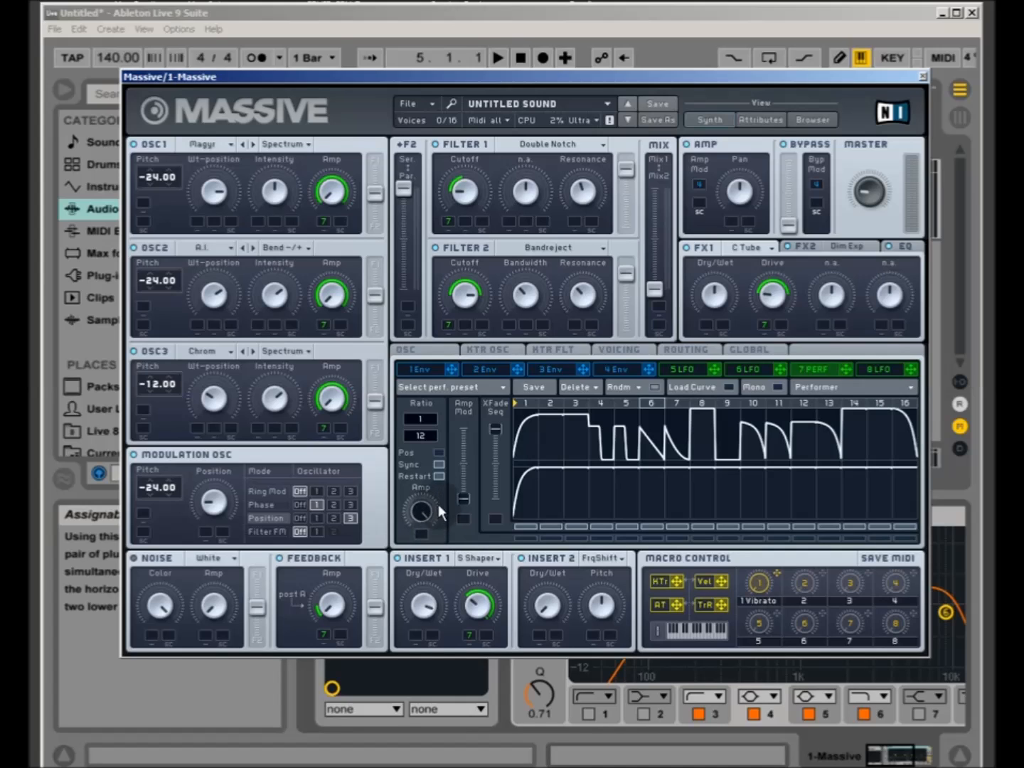
{"action": "left_click_drag", "start_coordinate": [430, 513], "coordinate": [433, 529]}
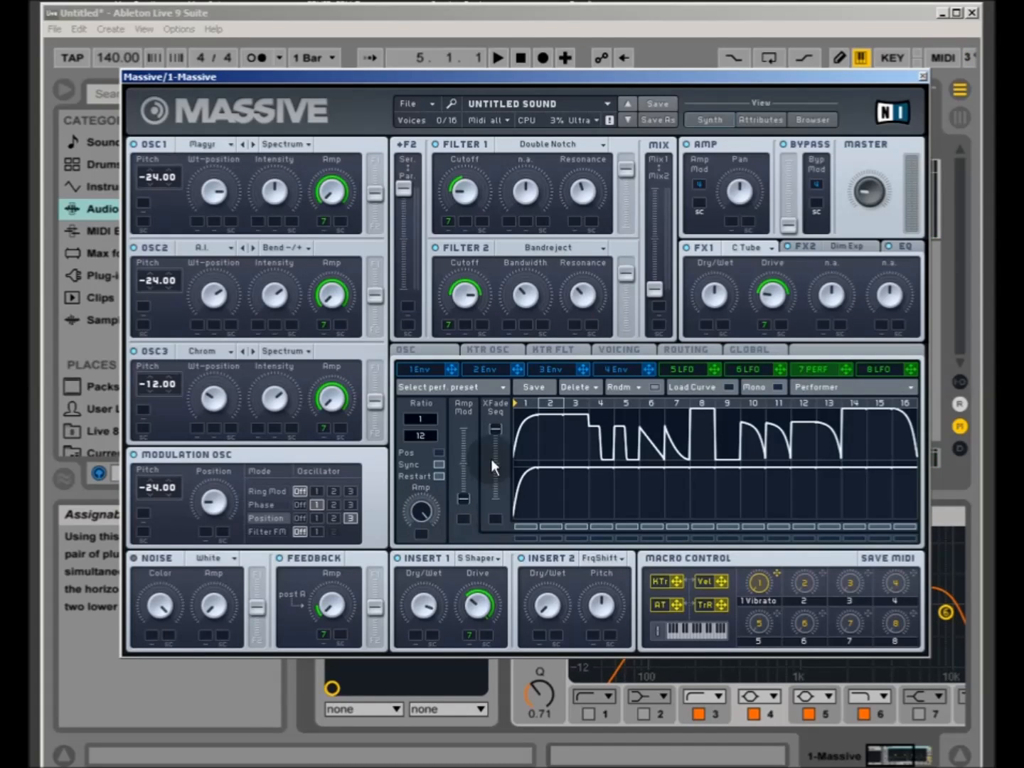
Step: Review the Classic Tube in FX1, the Dimension Expander in FX2 and the EQ settings
{"action": "left_click", "coordinate": [743, 248]}
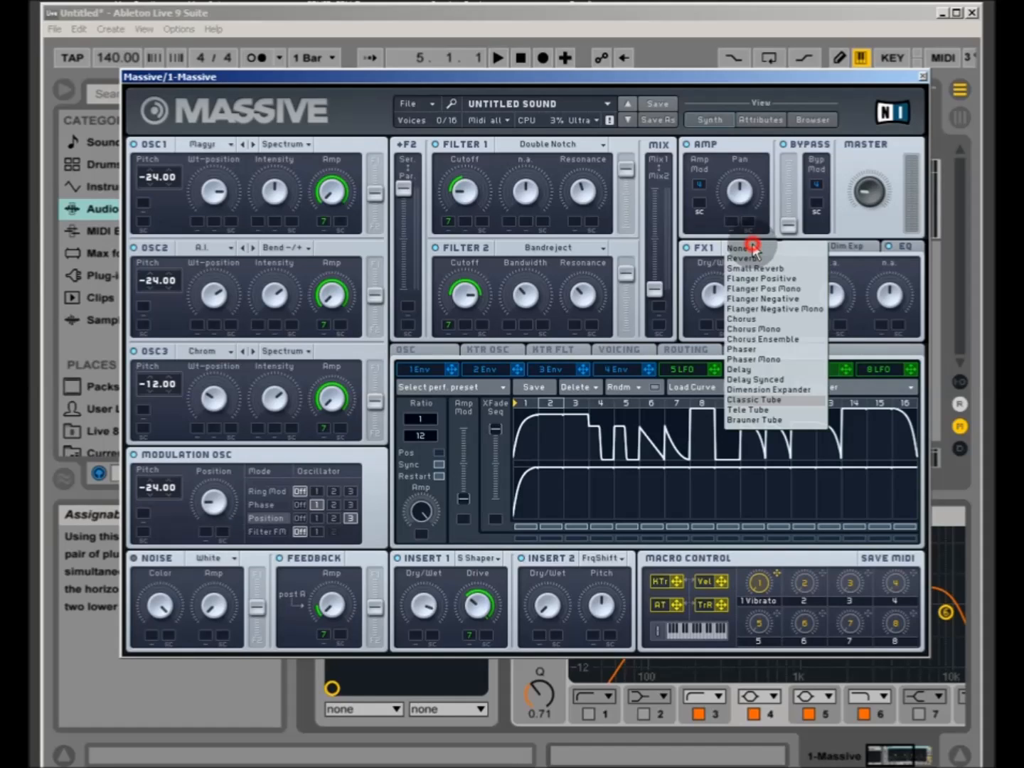
{"action": "left_click", "coordinate": [774, 399]}
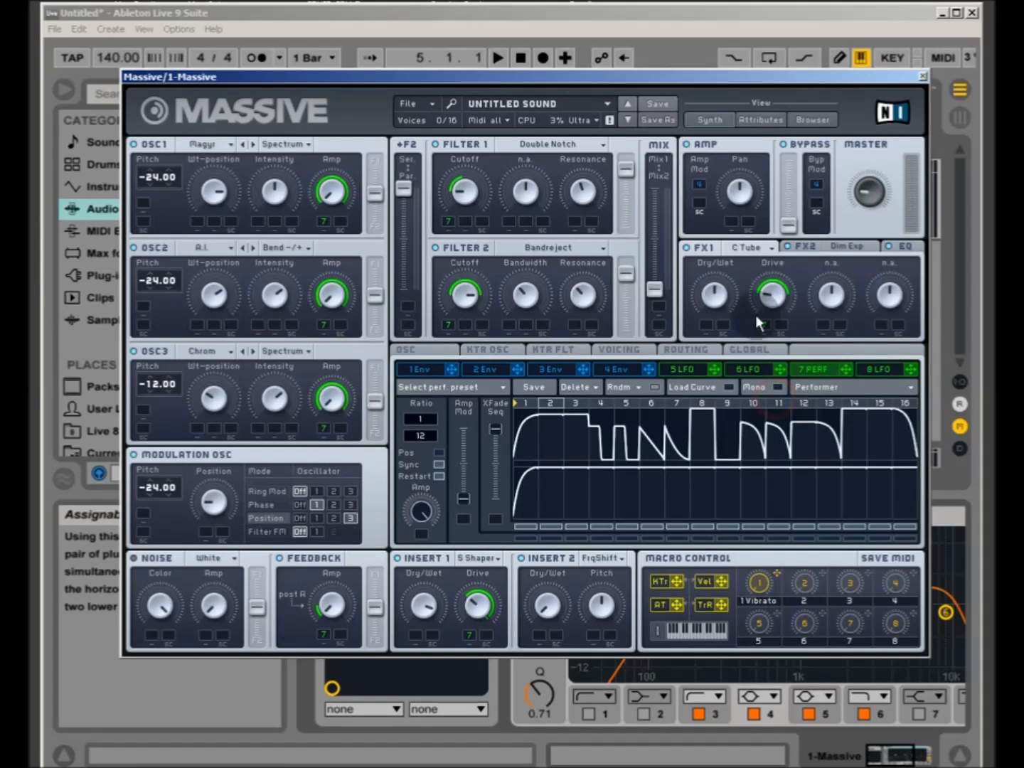
{"action": "left_click_drag", "start_coordinate": [779, 303], "coordinate": [774, 293]}
{"action": "left_click", "coordinate": [860, 243]}
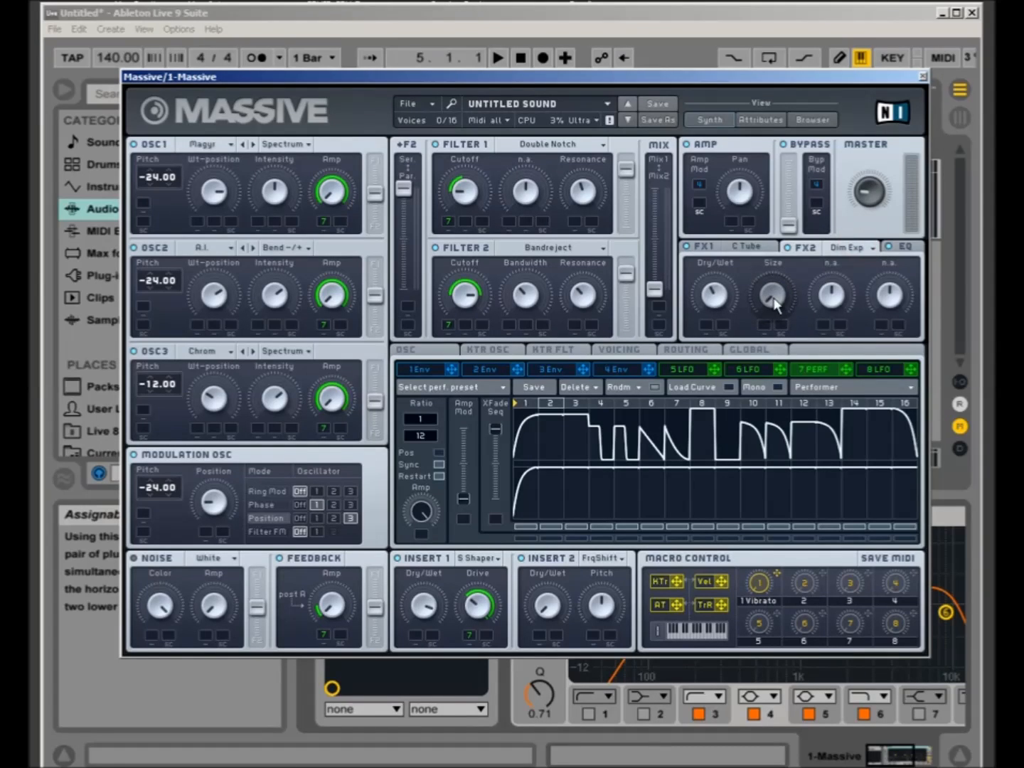
{"action": "left_click", "coordinate": [899, 246]}
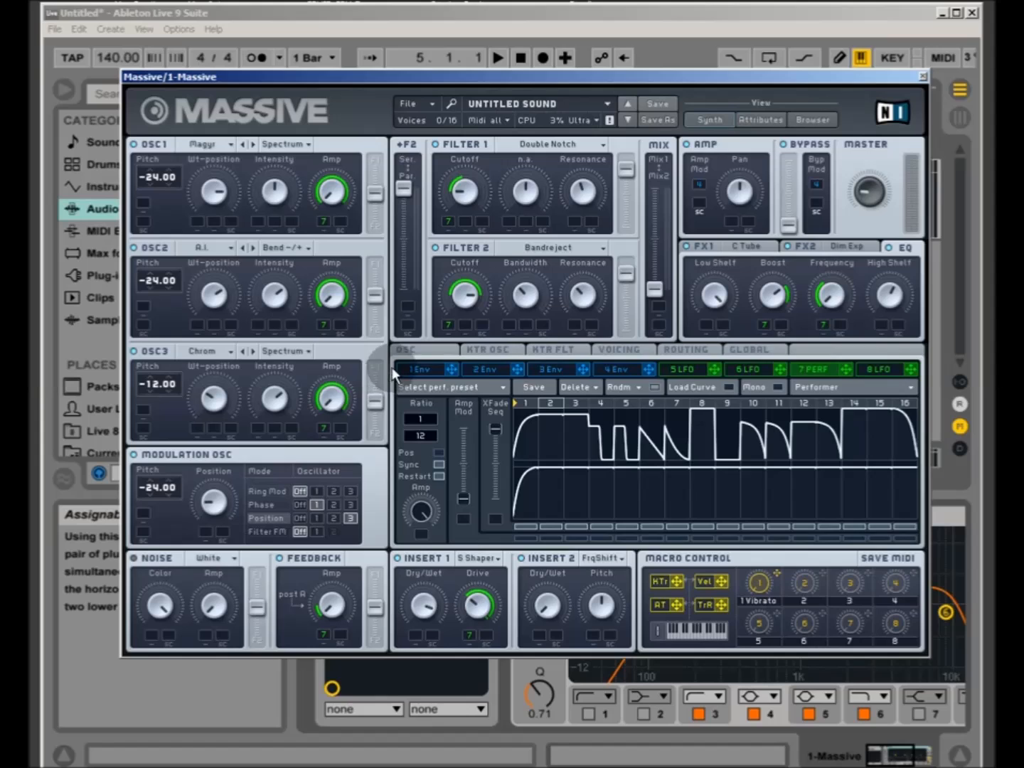
Step: Try changing modulator 6 from LFO to Performer, restore it to LFO and return to the 7 PERF Performer
{"action": "left_click", "coordinate": [818, 370]}
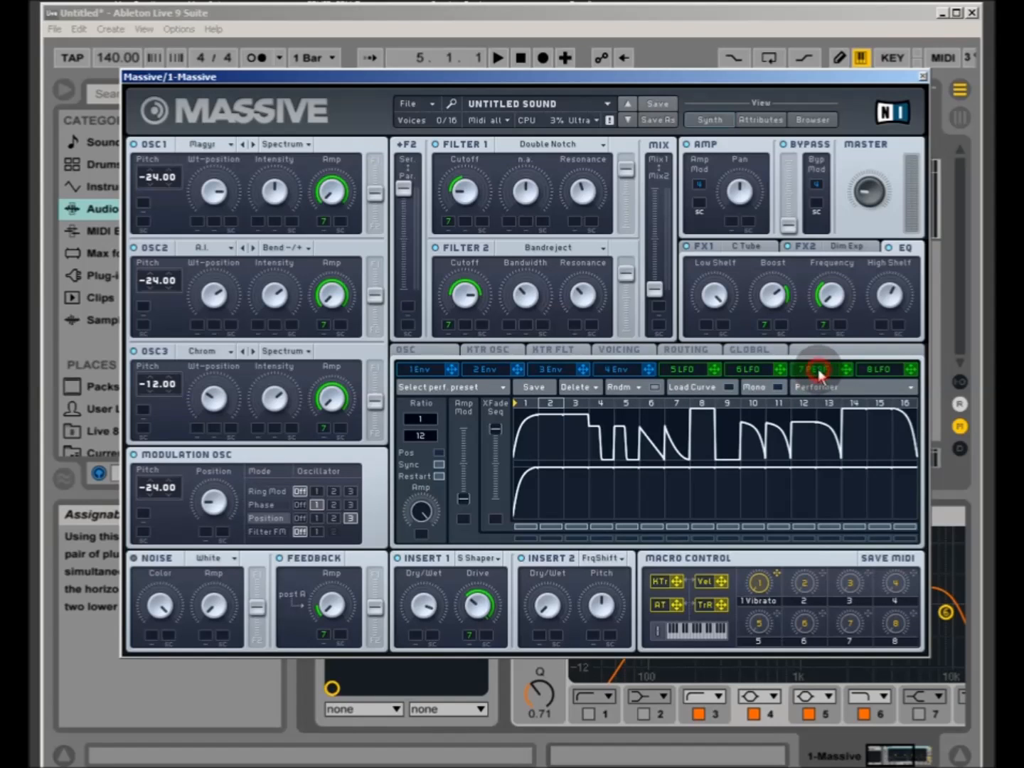
{"action": "left_click", "coordinate": [767, 368]}
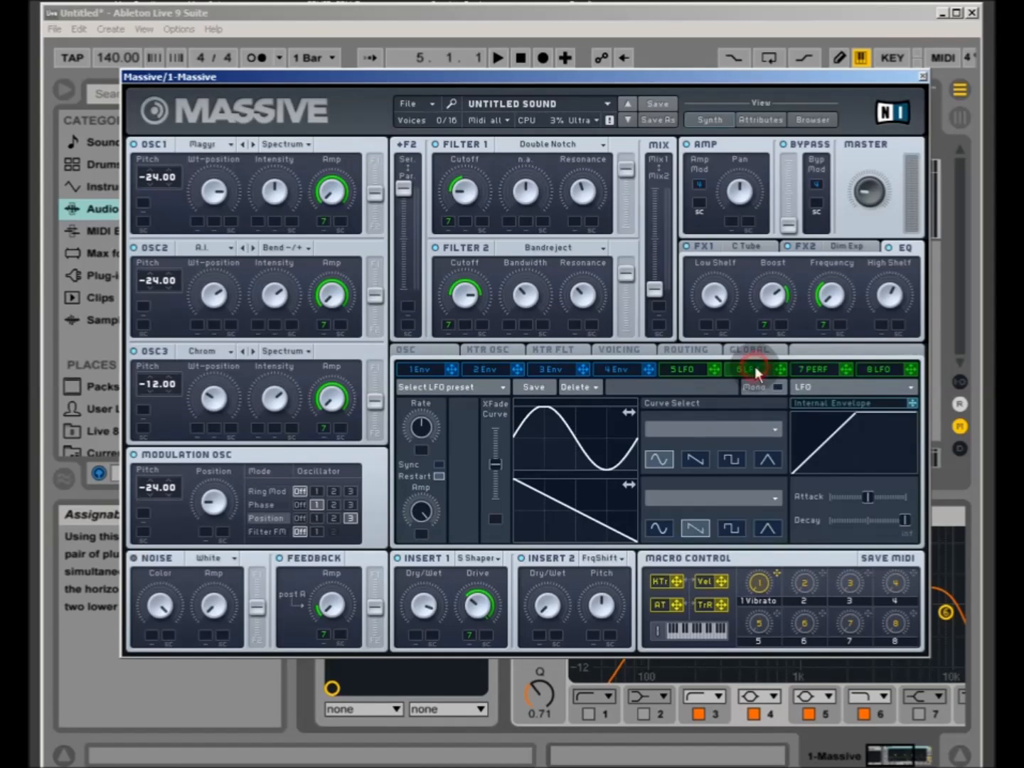
{"action": "left_click", "coordinate": [854, 388]}
{"action": "left_click", "coordinate": [818, 407]}
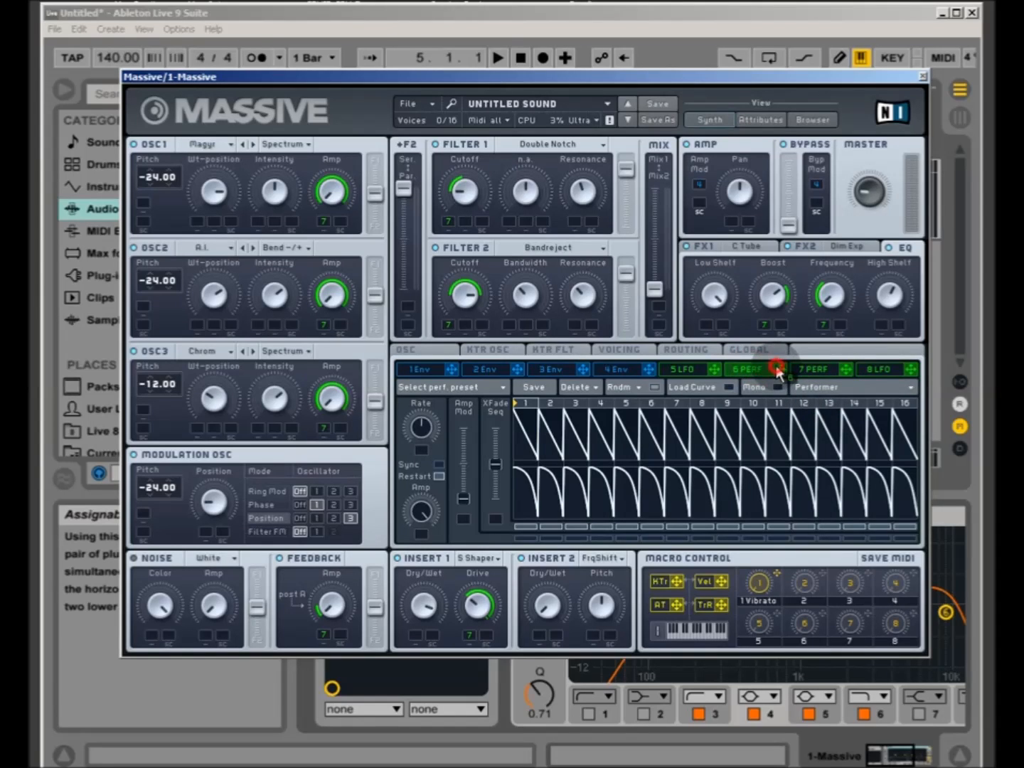
{"action": "left_click", "coordinate": [819, 387]}
{"action": "left_click", "coordinate": [823, 390]}
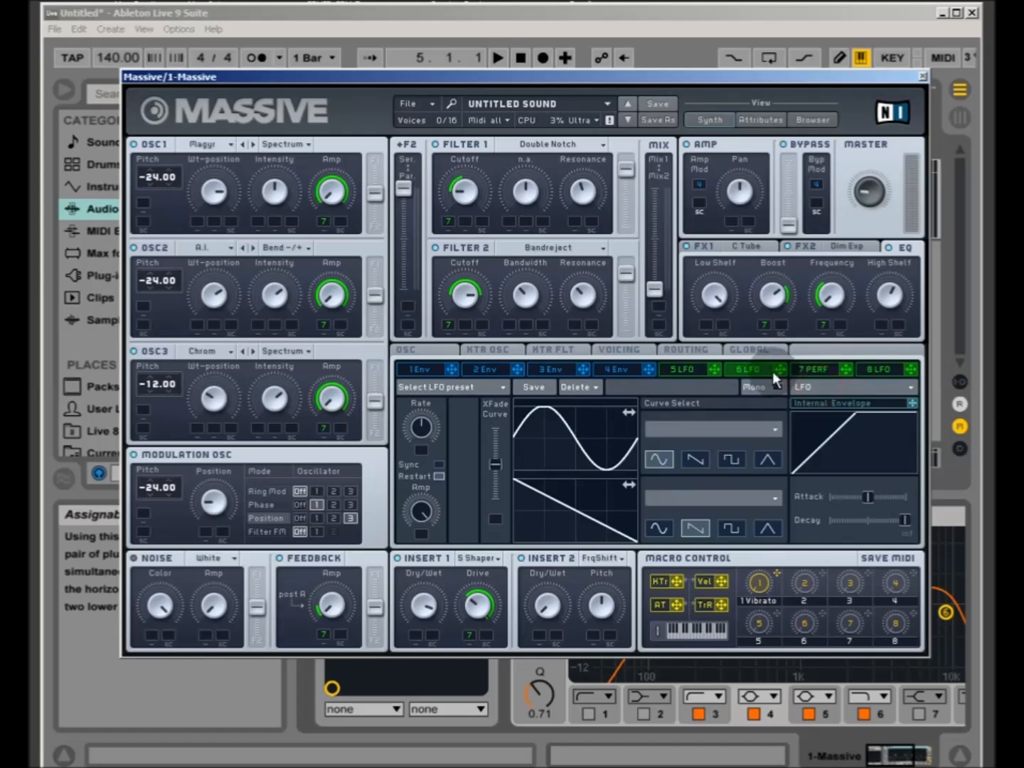
{"action": "left_click", "coordinate": [823, 367]}
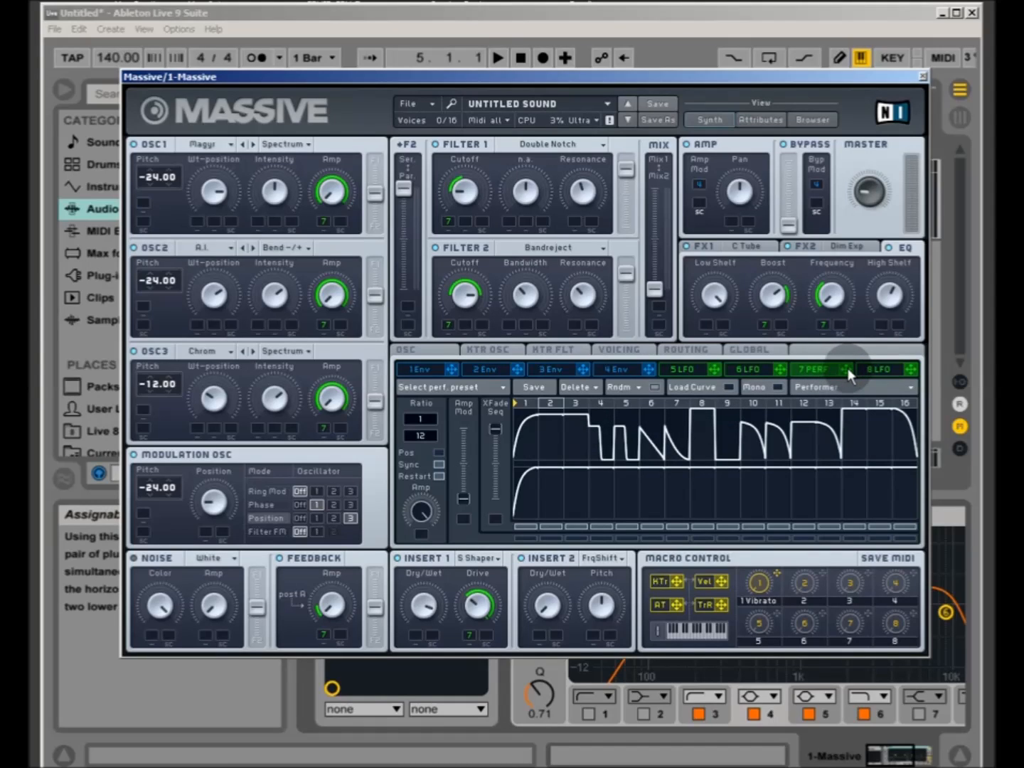
Step: Review the 7 PERF modulation assignments on the oscillator Amps and on the Cutoffs of Filter 1 and Filter 2
{"action": "mouse_move", "coordinate": [848, 371]}
{"action": "left_mouse_down"}
{"action": "mouse_move", "coordinate": [535, 221]}
{"action": "mouse_move", "coordinate": [316, 217]}
{"action": "mouse_move", "coordinate": [323, 307]}
{"action": "mouse_move", "coordinate": [362, 49]}
{"action": "left_mouse_up"}
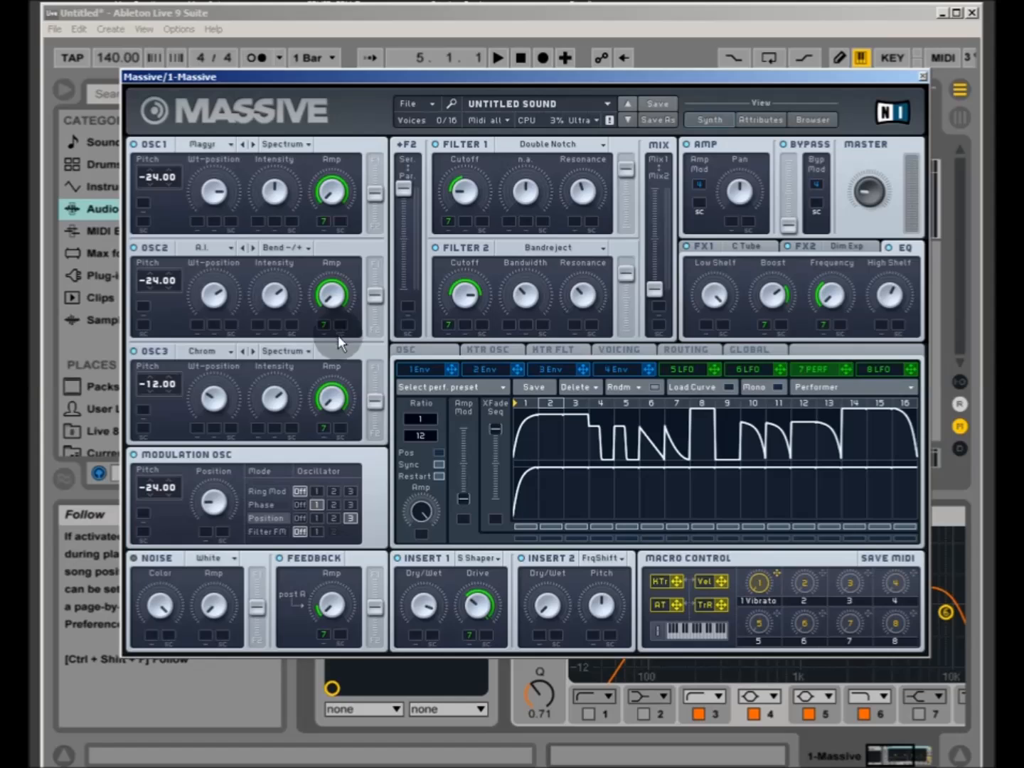
{"action": "left_click_drag", "start_coordinate": [843, 367], "coordinate": [458, 214]}
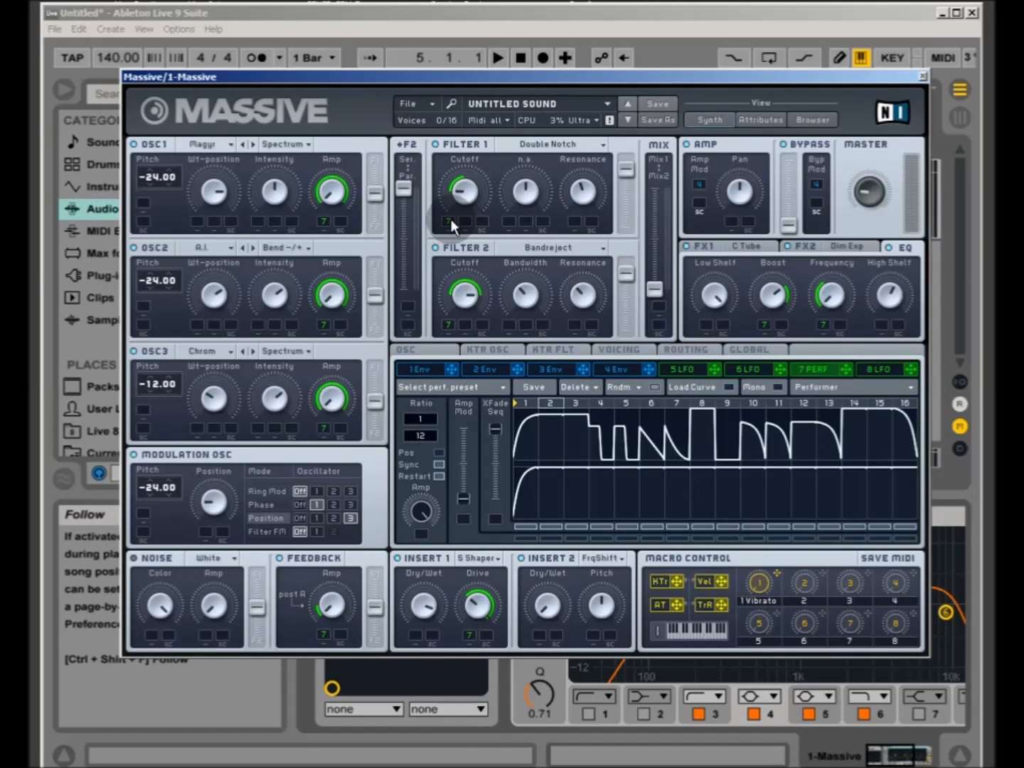
{"action": "mouse_move", "coordinate": [452, 229]}
{"action": "left_mouse_down"}
{"action": "mouse_move", "coordinate": [460, 213]}
{"action": "mouse_move", "coordinate": [451, 231]}
{"action": "left_mouse_up"}
{"action": "left_click_drag", "start_coordinate": [452, 291], "coordinate": [450, 222]}
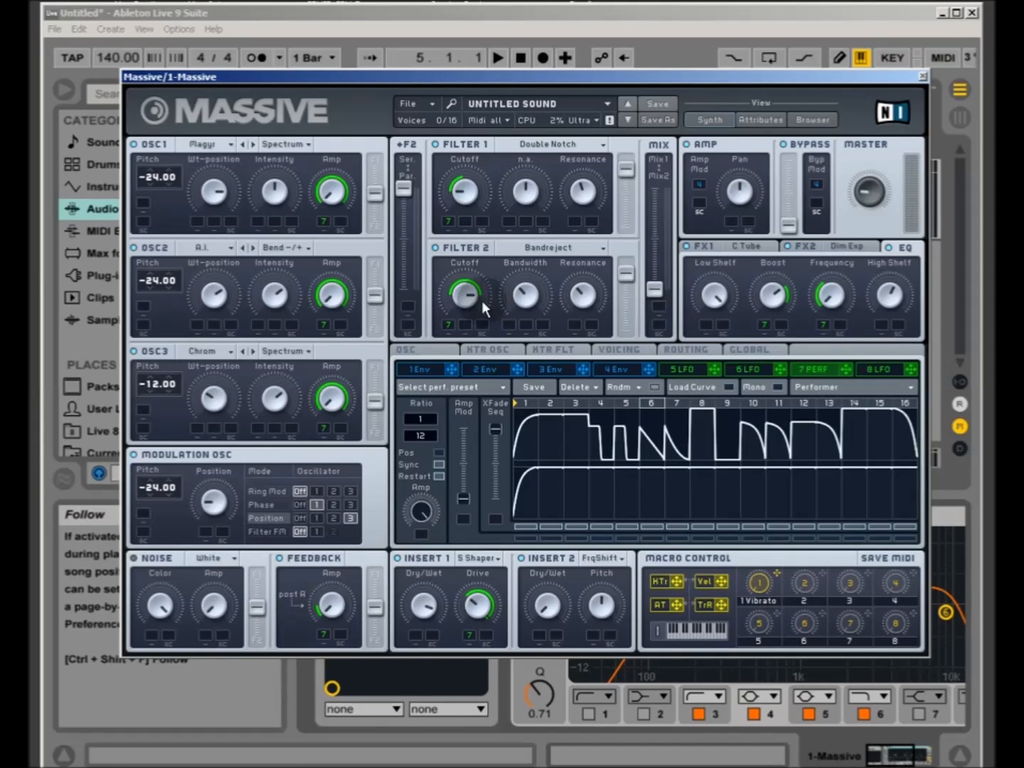
{"action": "left_click_drag", "start_coordinate": [846, 368], "coordinate": [459, 322]}
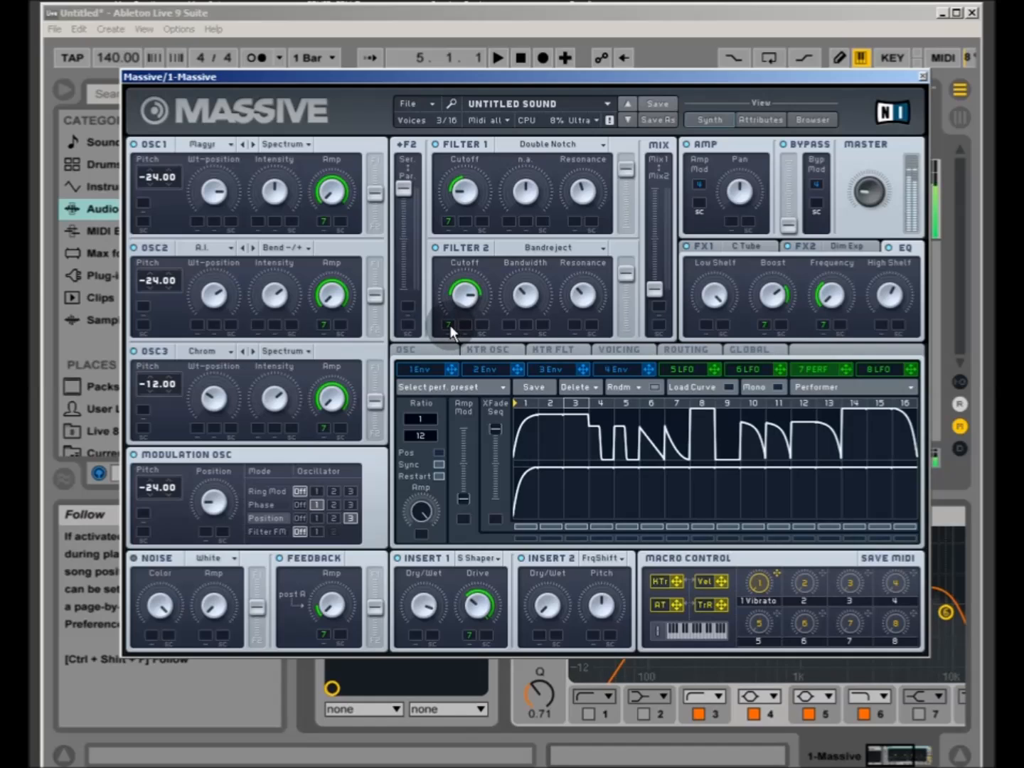
Step: Review the 7 PERF modulation assignments on the FX1 Drive and on the EQ's Boost and Frequency
{"action": "left_click", "coordinate": [758, 246]}
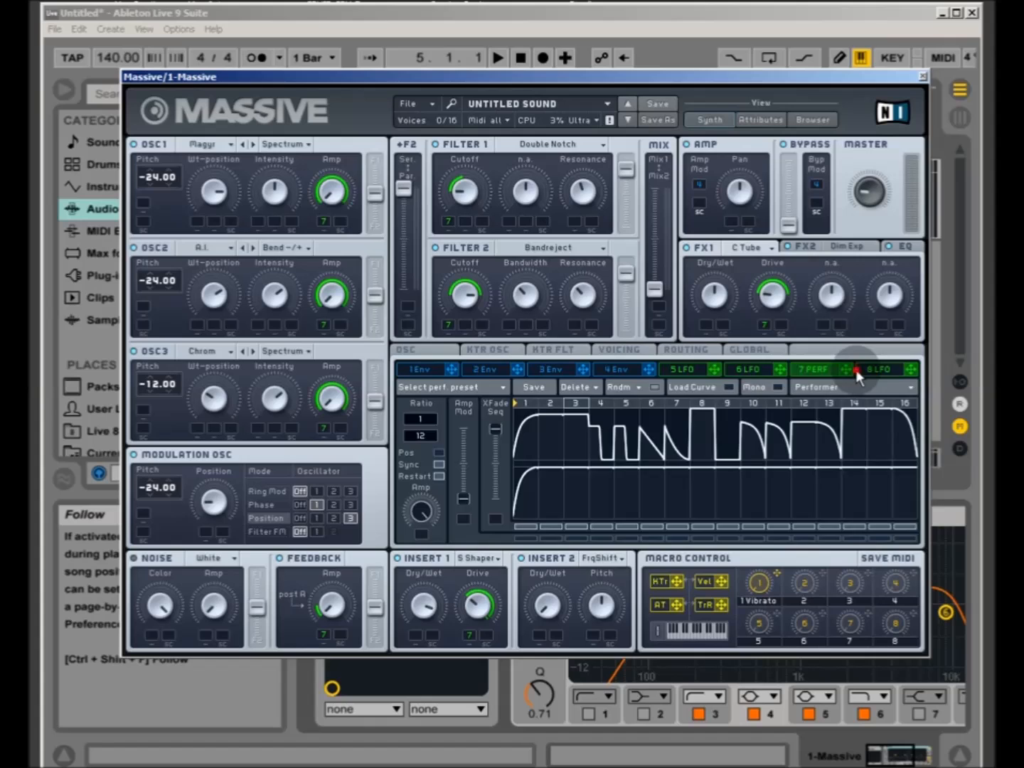
{"action": "left_click", "coordinate": [856, 371]}
{"action": "left_click", "coordinate": [819, 367]}
{"action": "left_click", "coordinate": [856, 246]}
{"action": "left_click", "coordinate": [896, 247]}
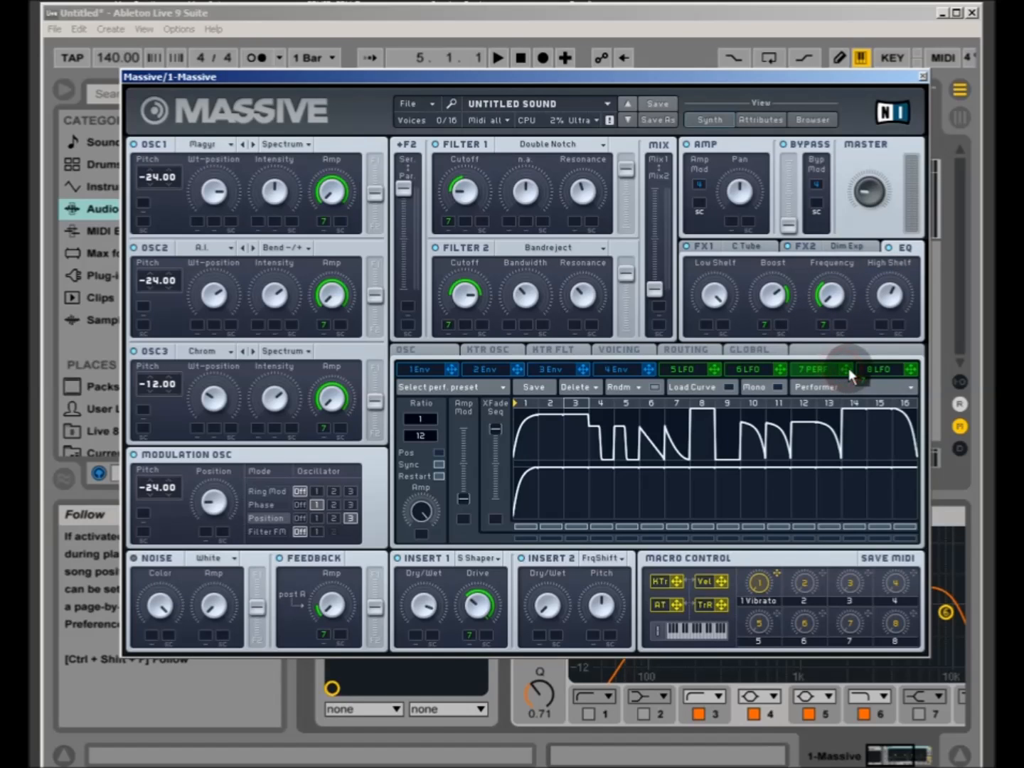
{"action": "left_click", "coordinate": [765, 325]}
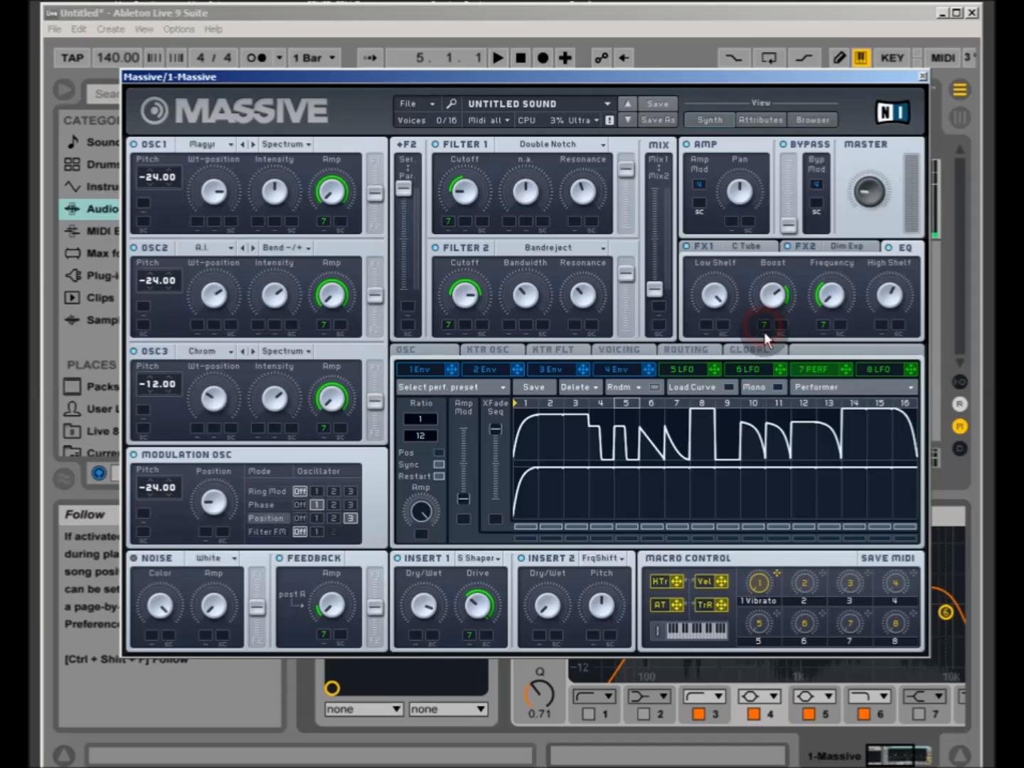
{"action": "mouse_move", "coordinate": [848, 366]}
{"action": "left_mouse_down"}
{"action": "mouse_move", "coordinate": [822, 323]}
{"action": "mouse_move", "coordinate": [823, 284]}
{"action": "left_mouse_up"}
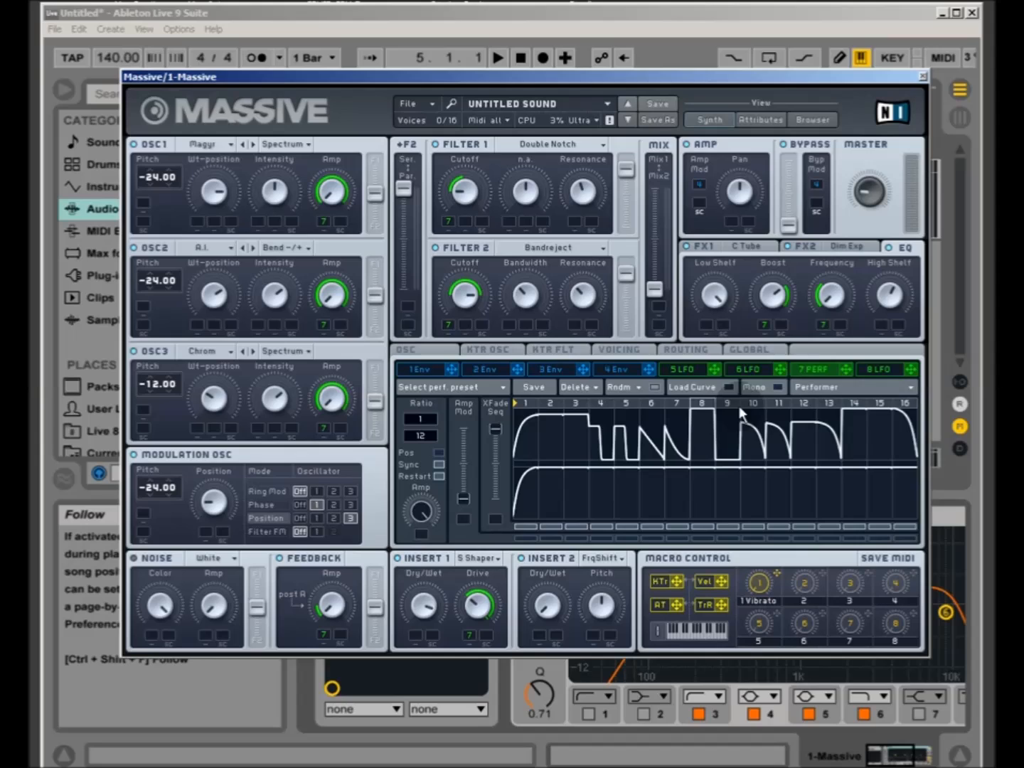
Step: Review the 7 PERF assignments on the Feedback Amp and Insert 1 Drive, and compare the sound with Insert 1 bypassed
{"action": "left_click_drag", "start_coordinate": [847, 375], "coordinate": [325, 632]}
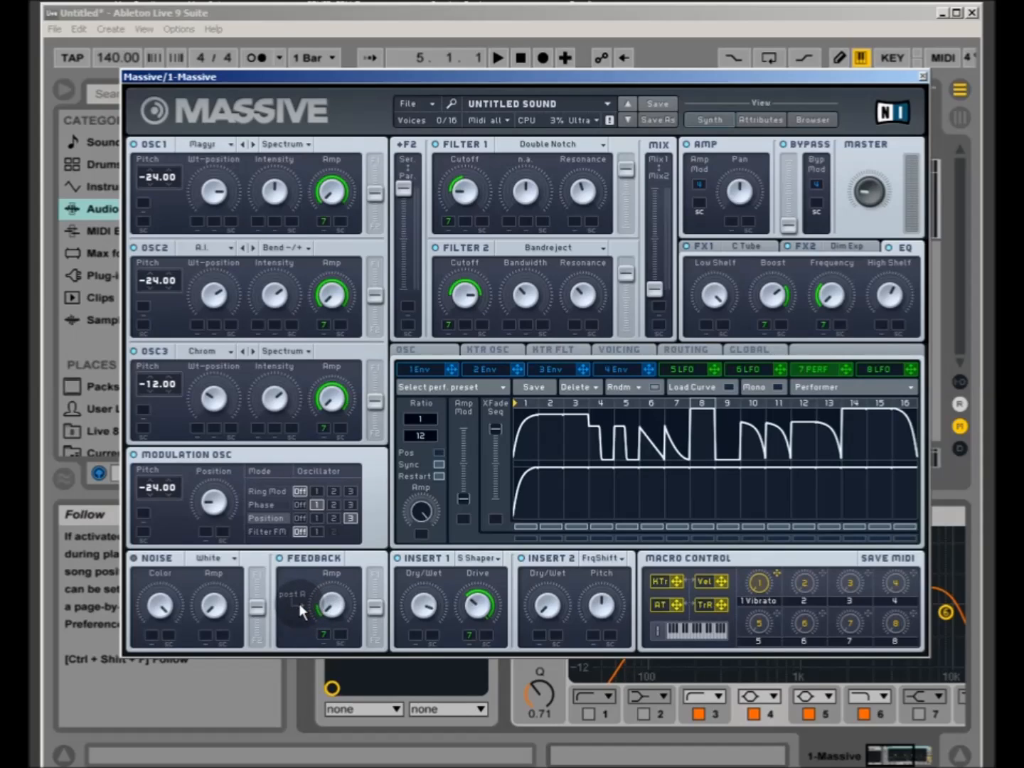
{"action": "left_click_drag", "start_coordinate": [848, 372], "coordinate": [465, 632]}
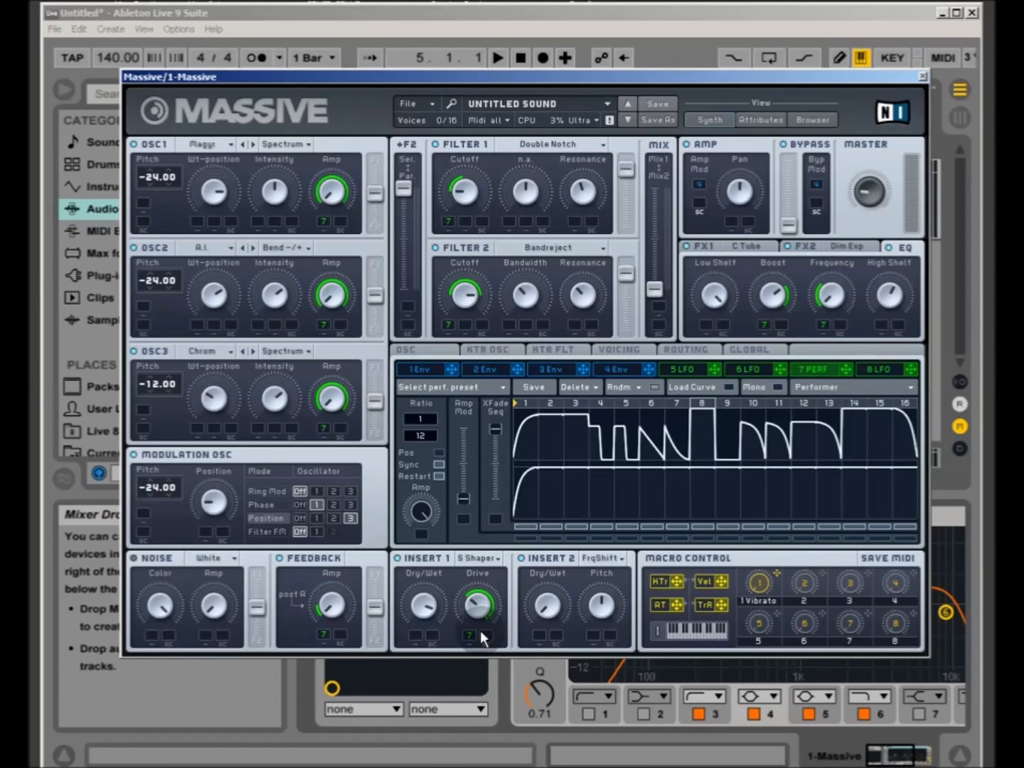
{"action": "left_click", "coordinate": [399, 558]}
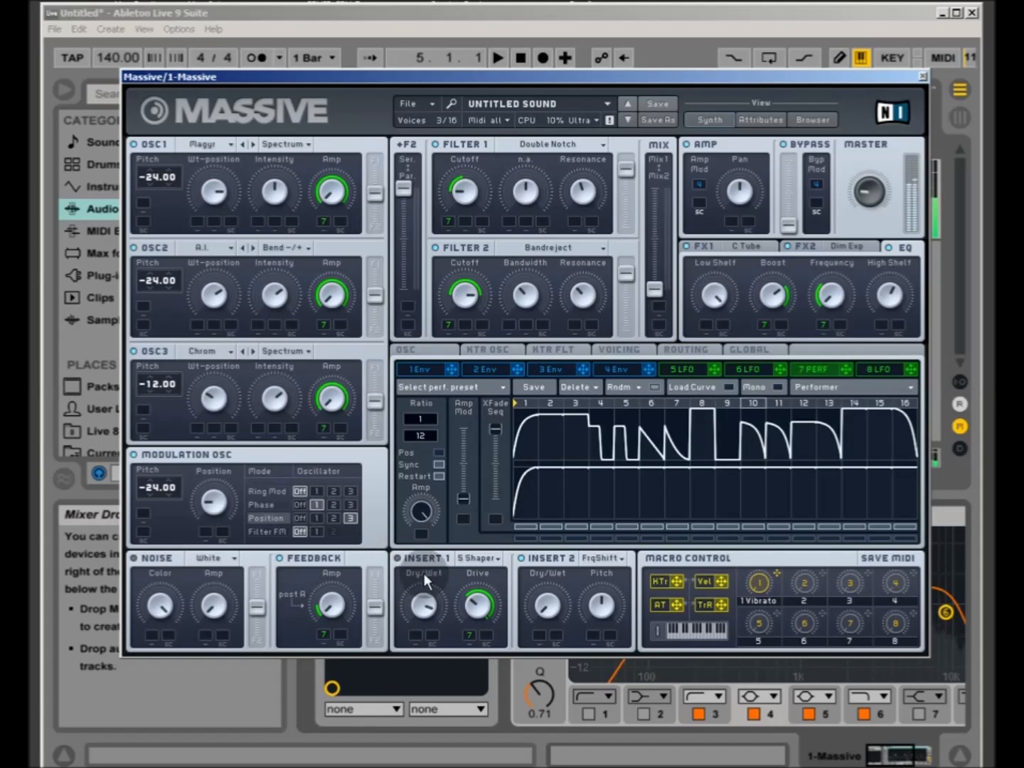
{"action": "left_click", "coordinate": [400, 558]}
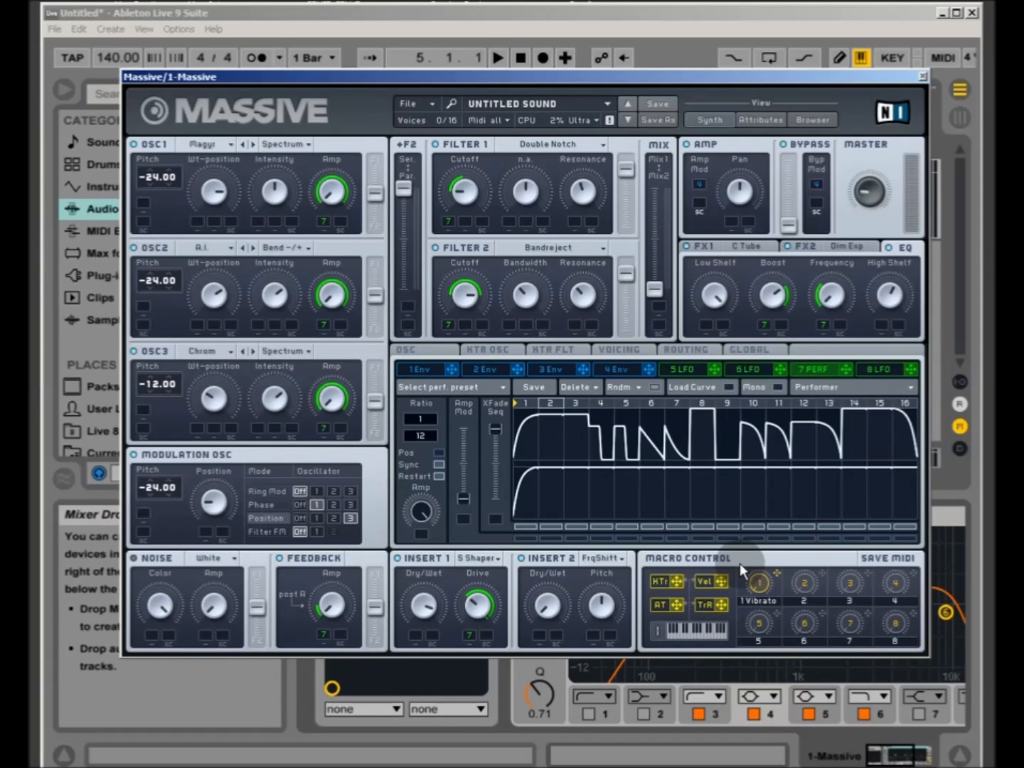
{"action": "left_click", "coordinate": [693, 370]}
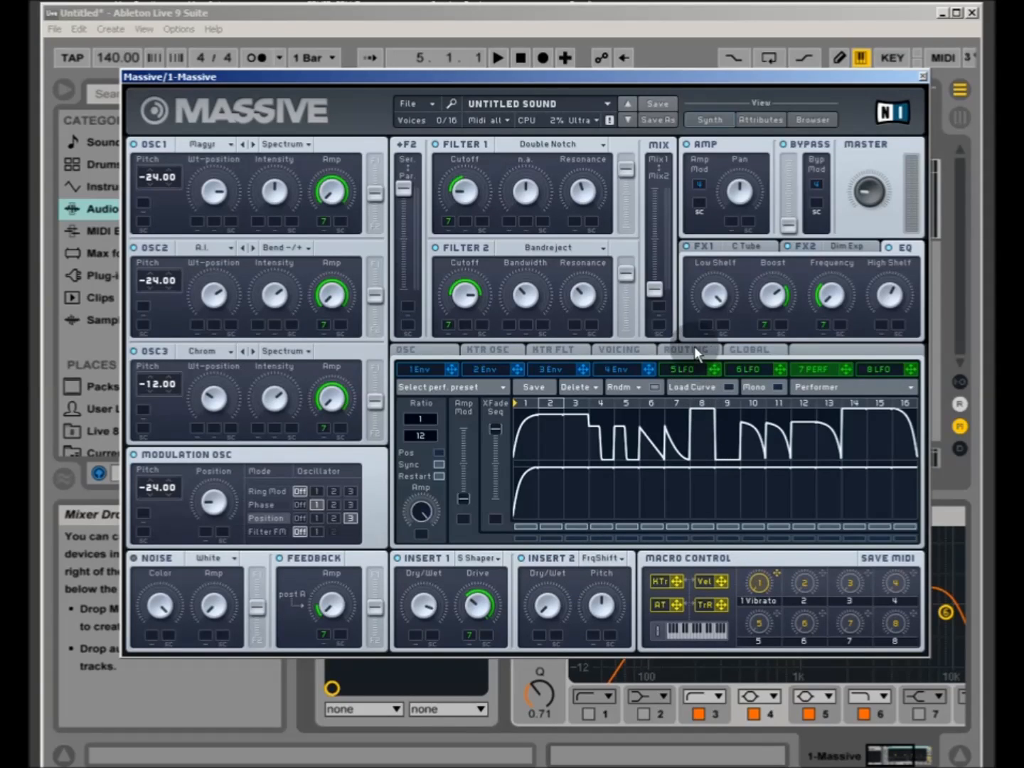